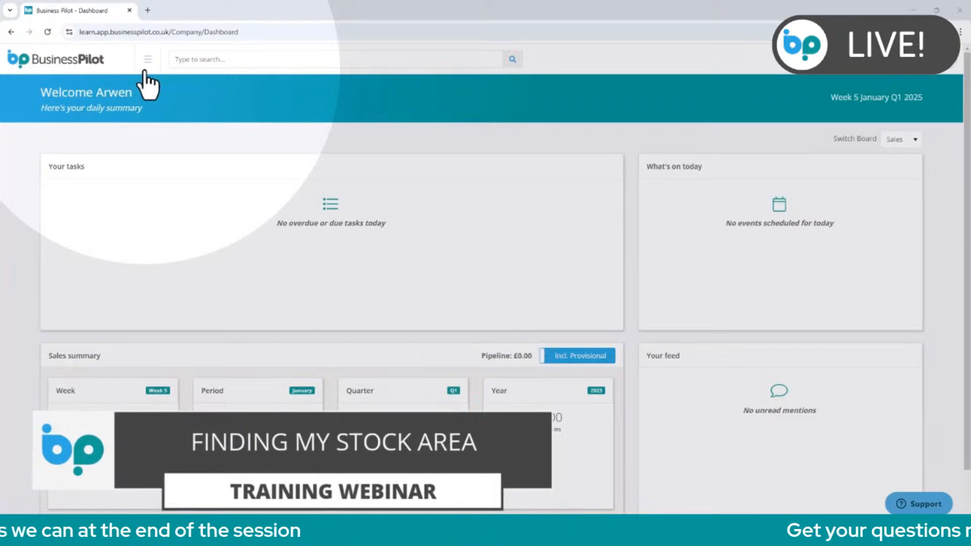
Open the Manage Stock page from the Stock section.
click(146, 71)
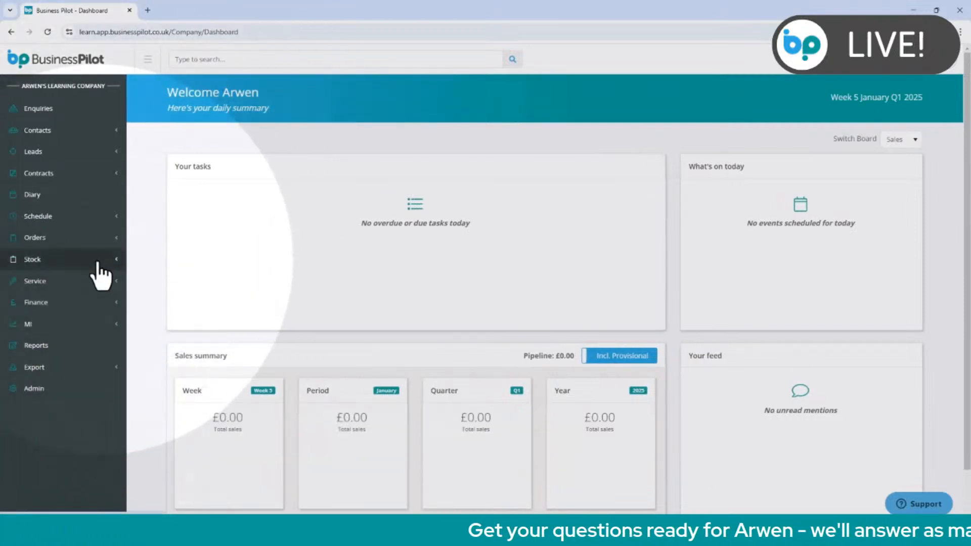
click(98, 260)
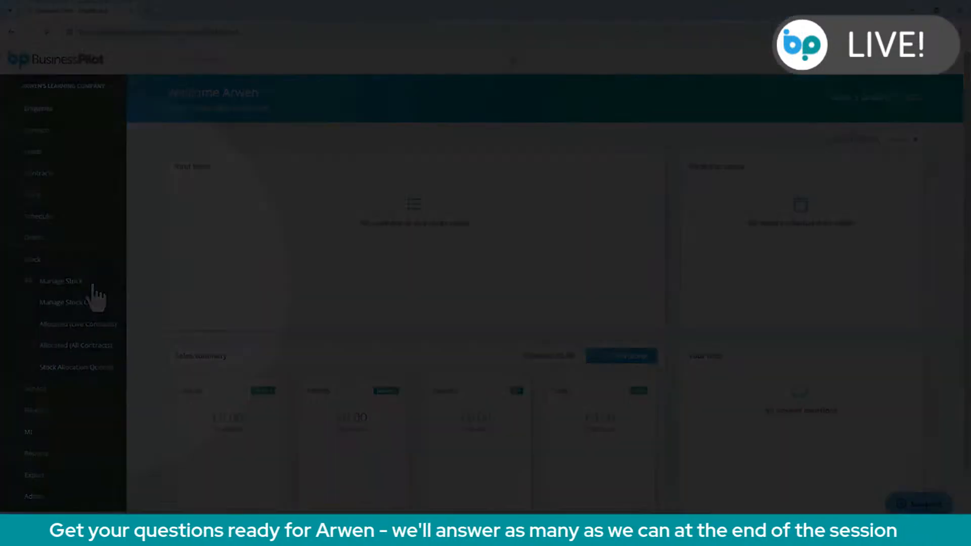
click(92, 283)
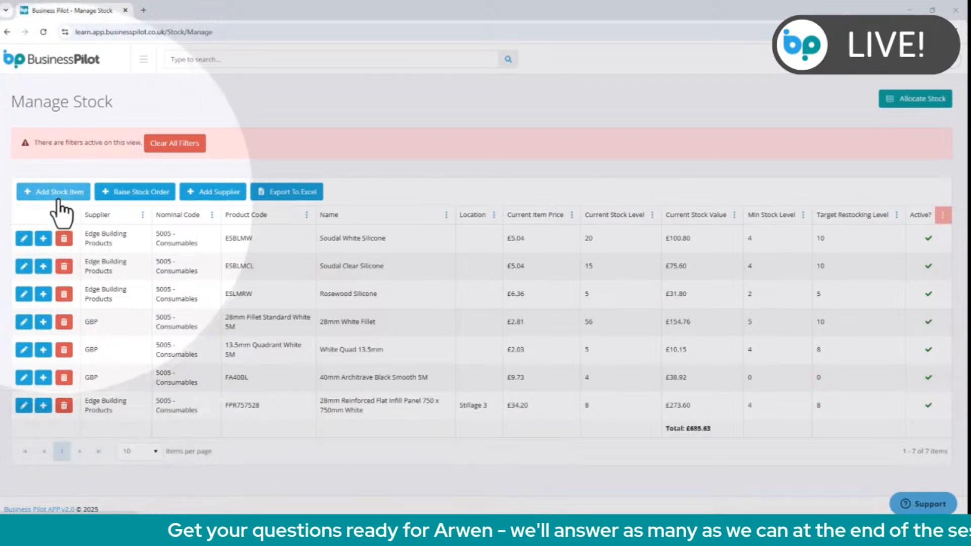
Start a new stock item with supplier GBP and nominal code 5005 - Consumables.
click(58, 198)
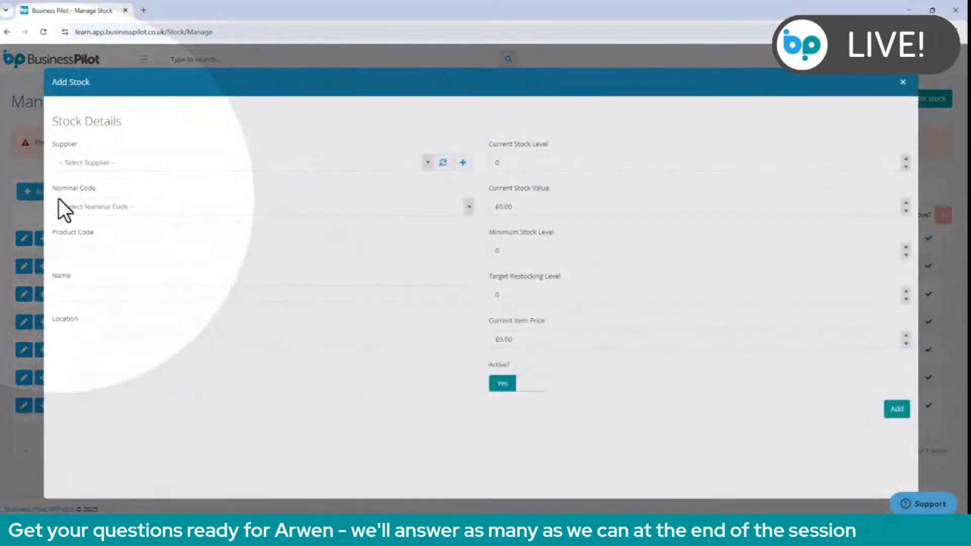
click(148, 168)
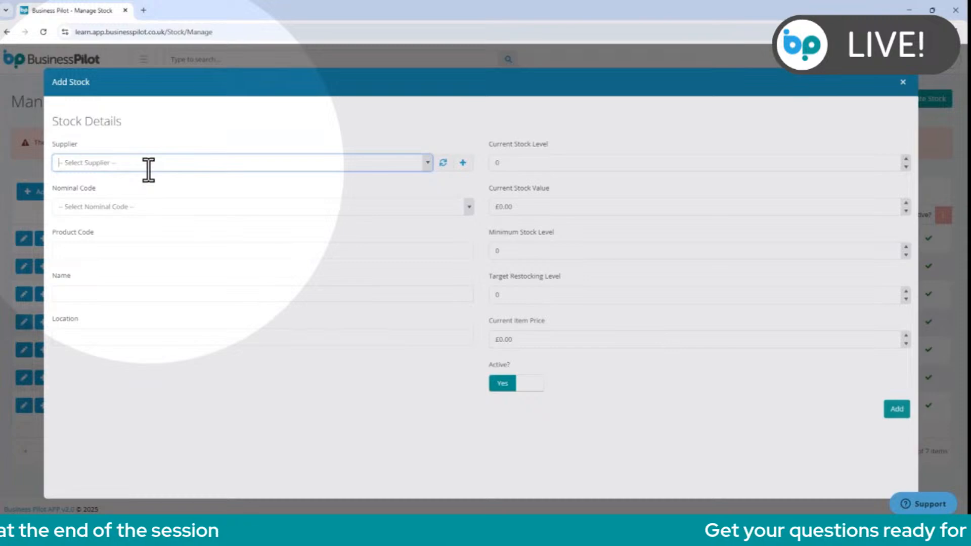
text(GBP)
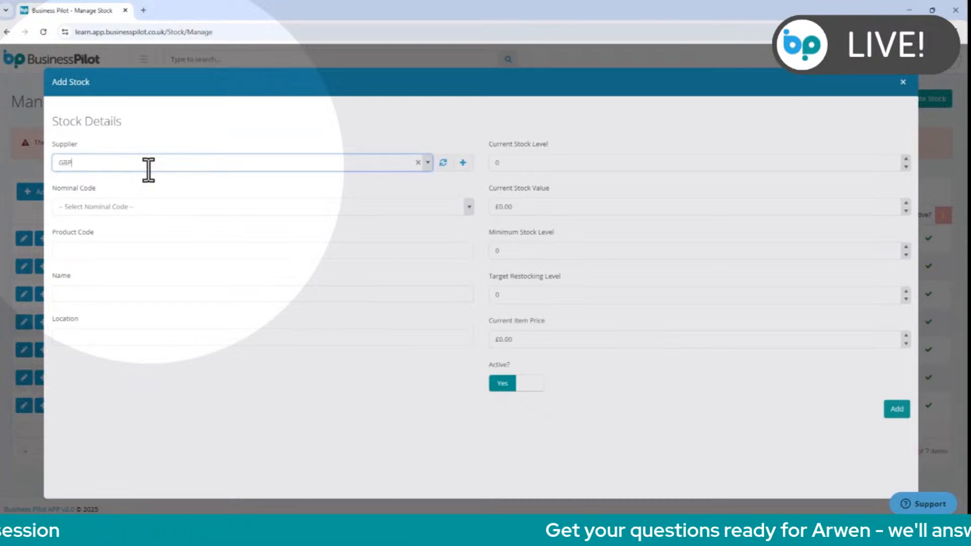
click(146, 179)
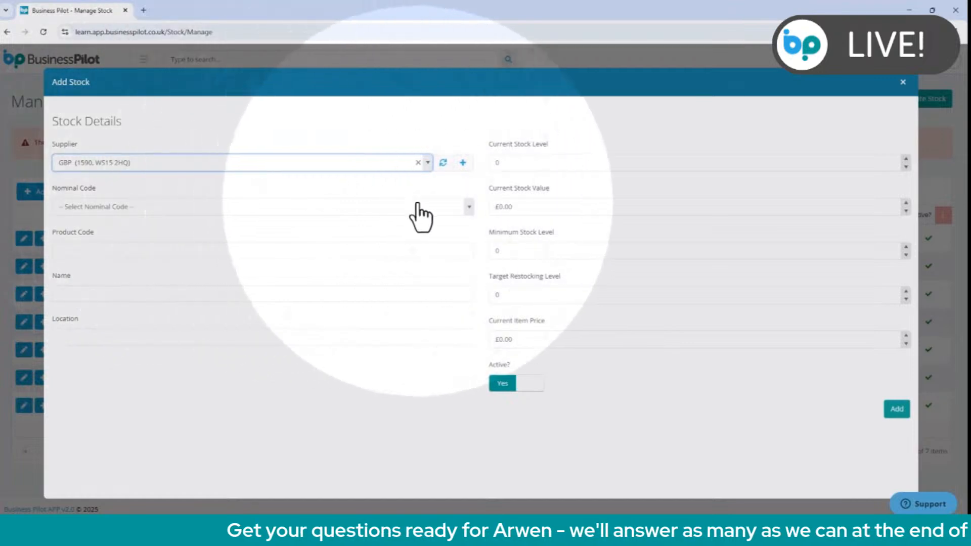
click(470, 207)
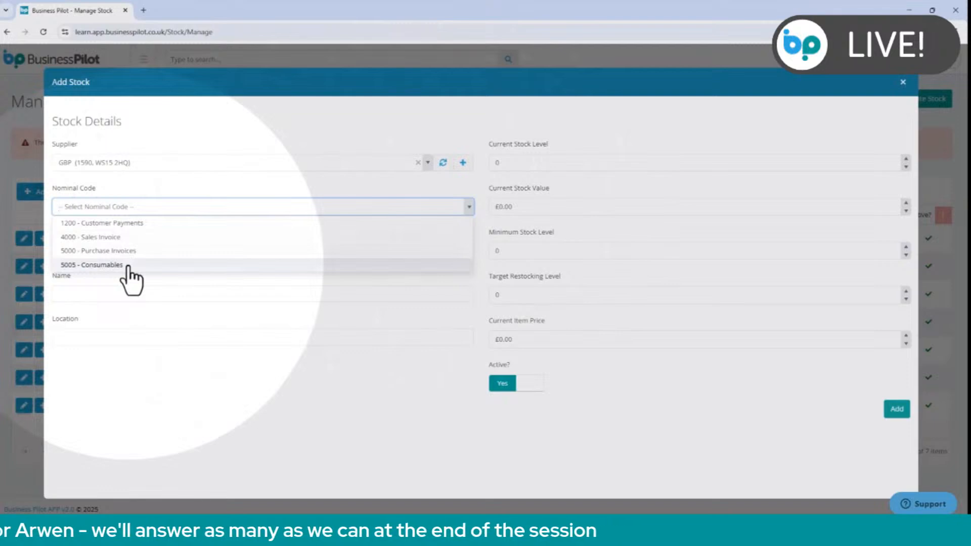
click(128, 266)
Give the item the product code WF18 and the name "18mm Fillet Standard White 5M", leaving the location blank.
click(125, 255)
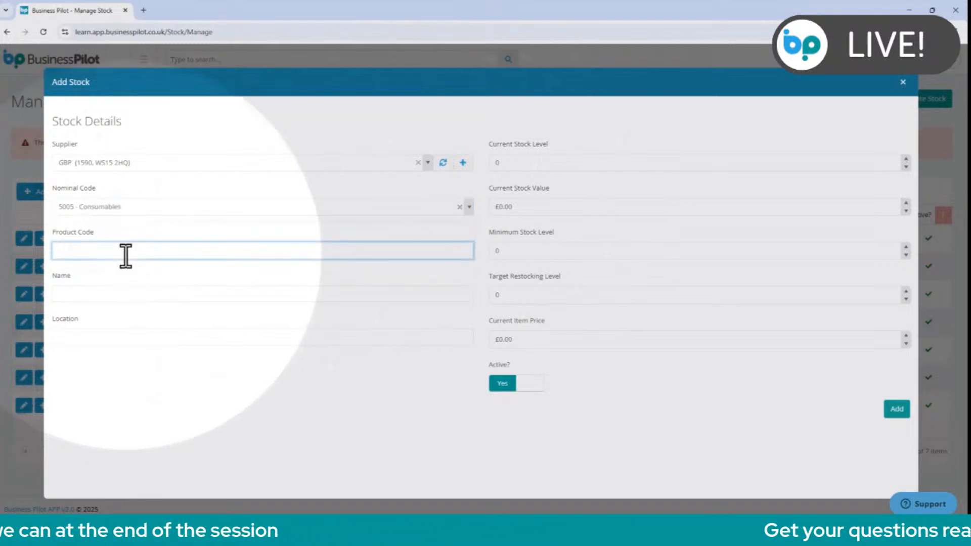
text(WF18)
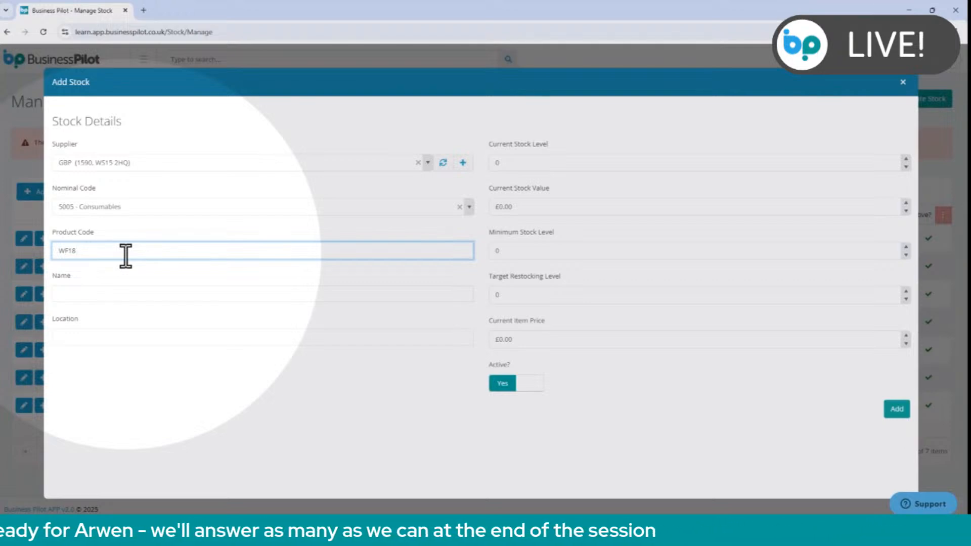
click(109, 296)
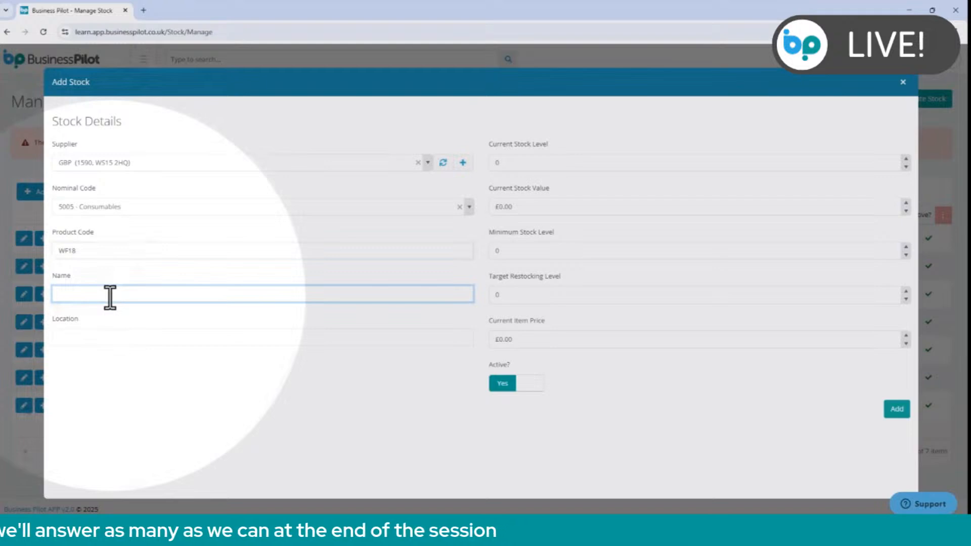
text(18mm Fillet Standard White 5M)
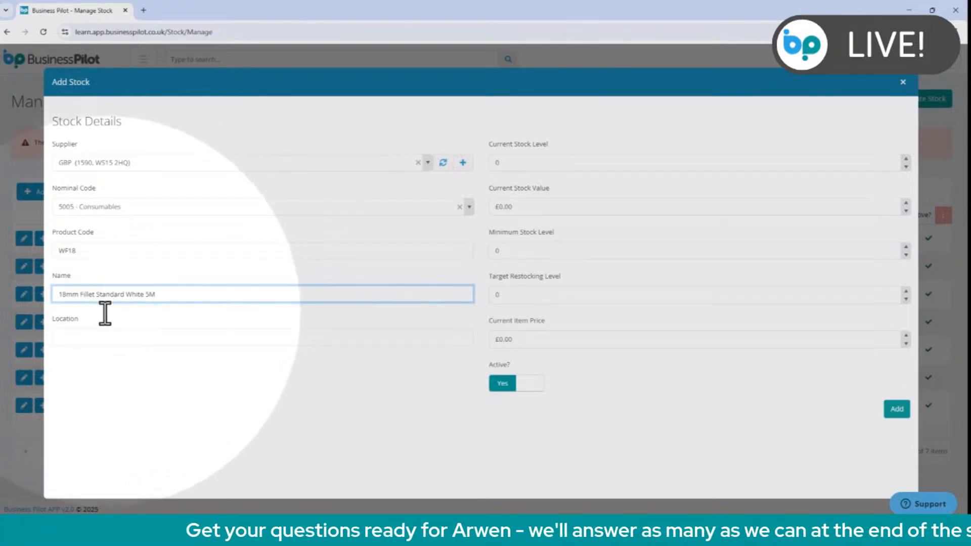
click(96, 338)
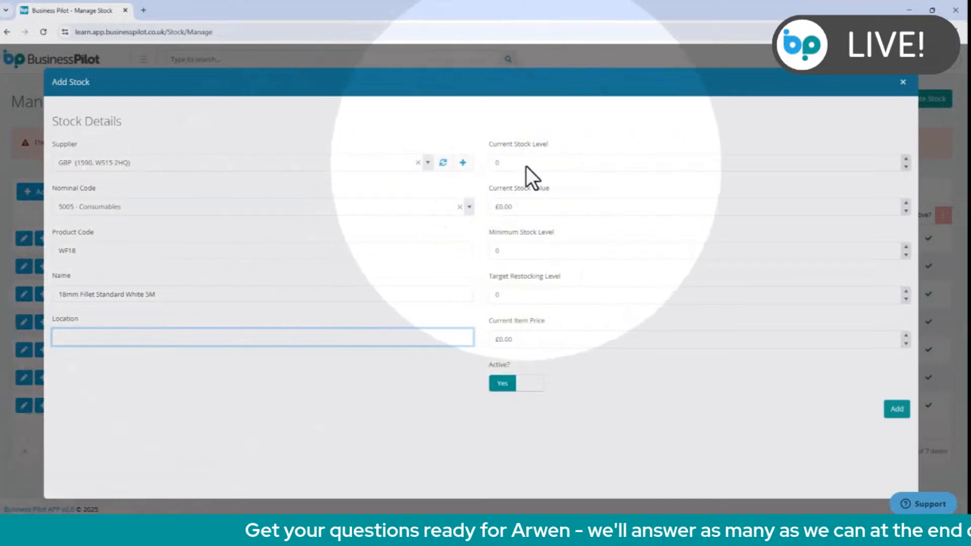
Set the item's current stock level to 20 and its current stock value to £50.60.
click(530, 163)
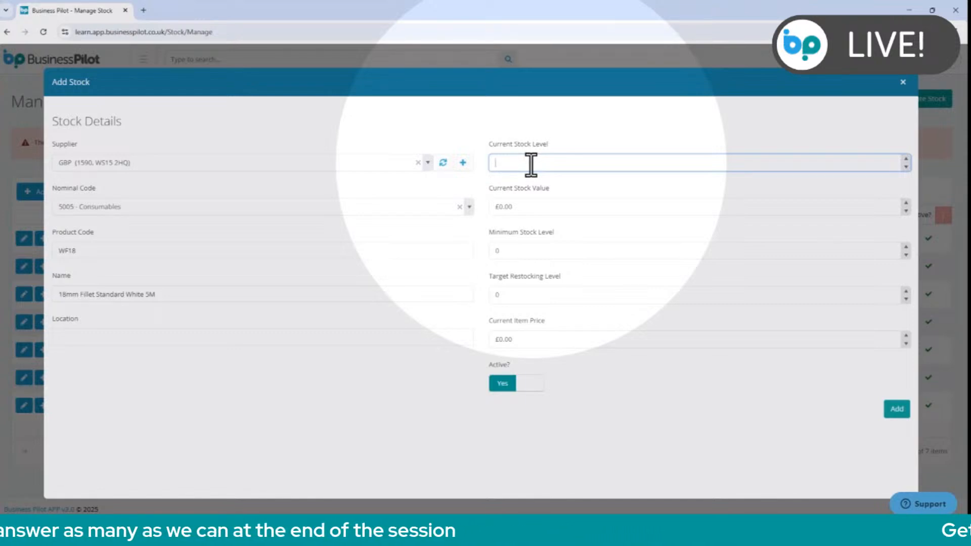
text(20)
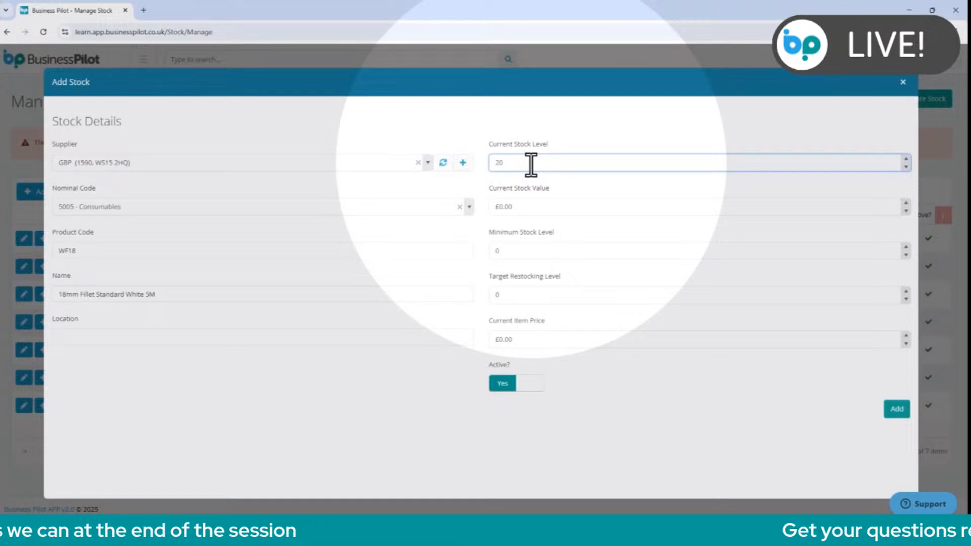
click(539, 203)
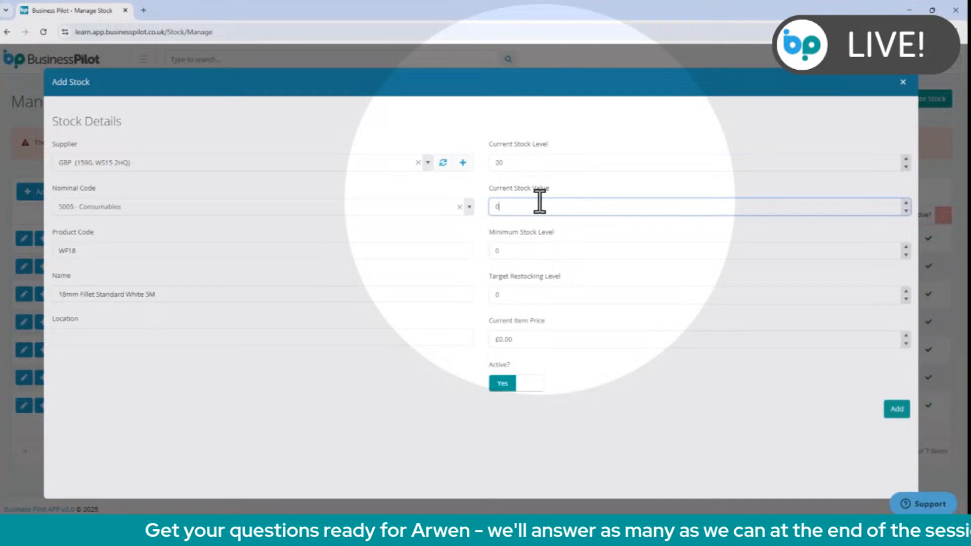
key(BackSpace)
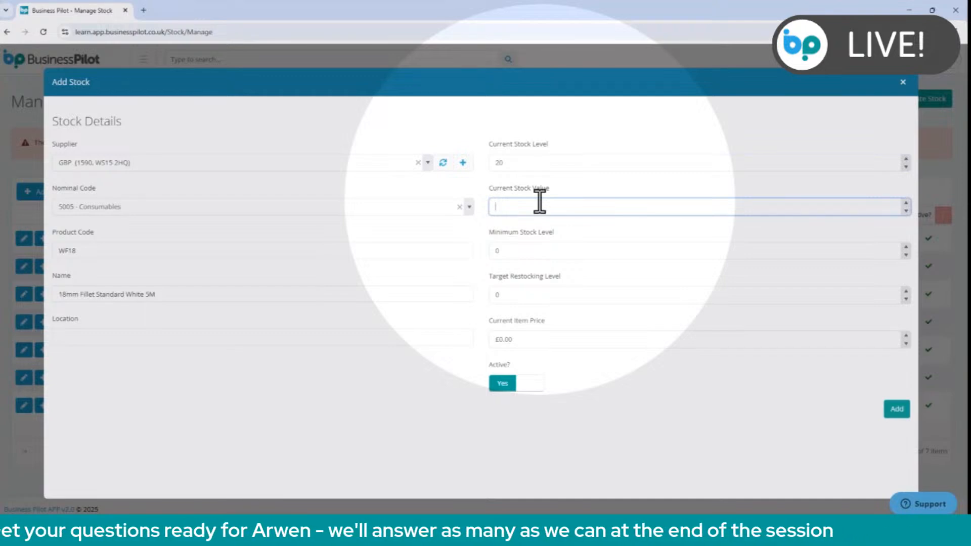
text(50.)
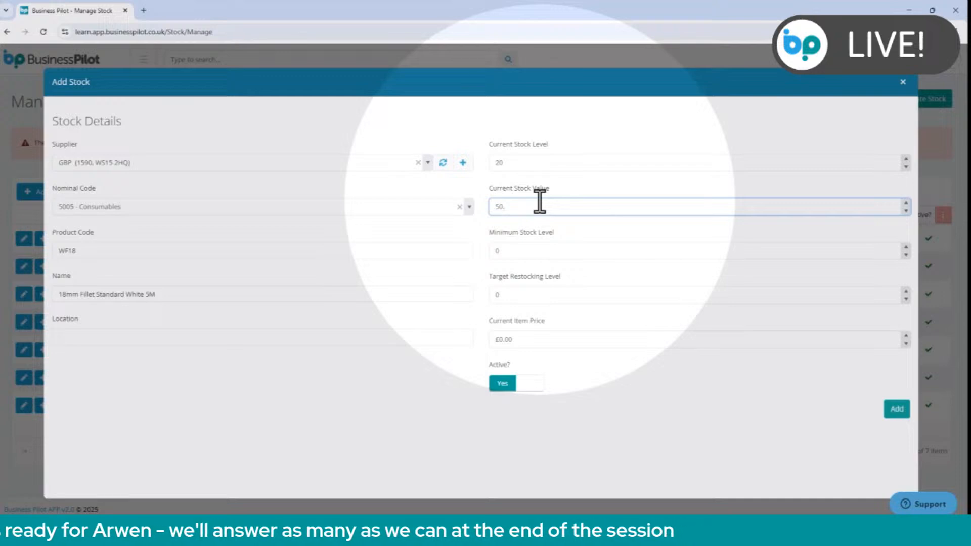
text(60)
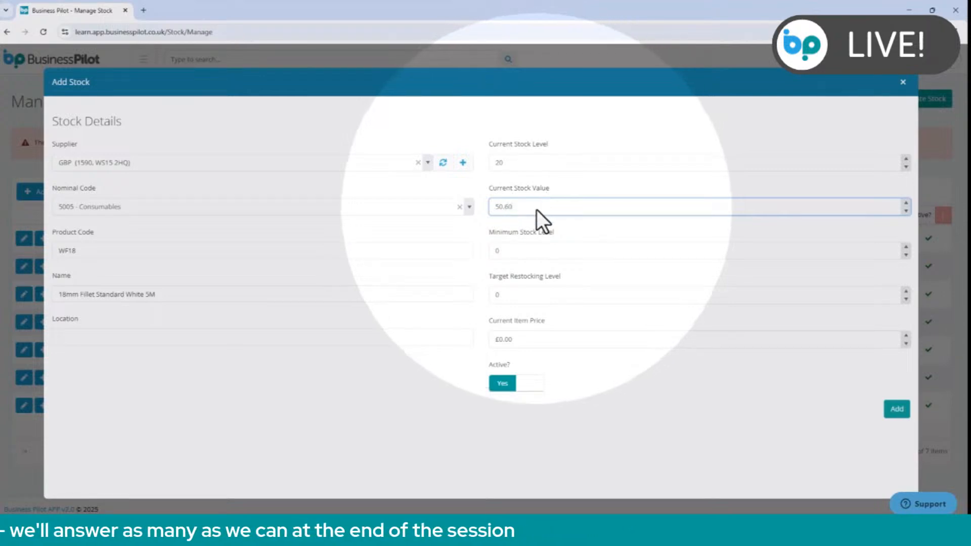
Set the minimum stock level to 3 and the target restocking level to 10.
click(520, 253)
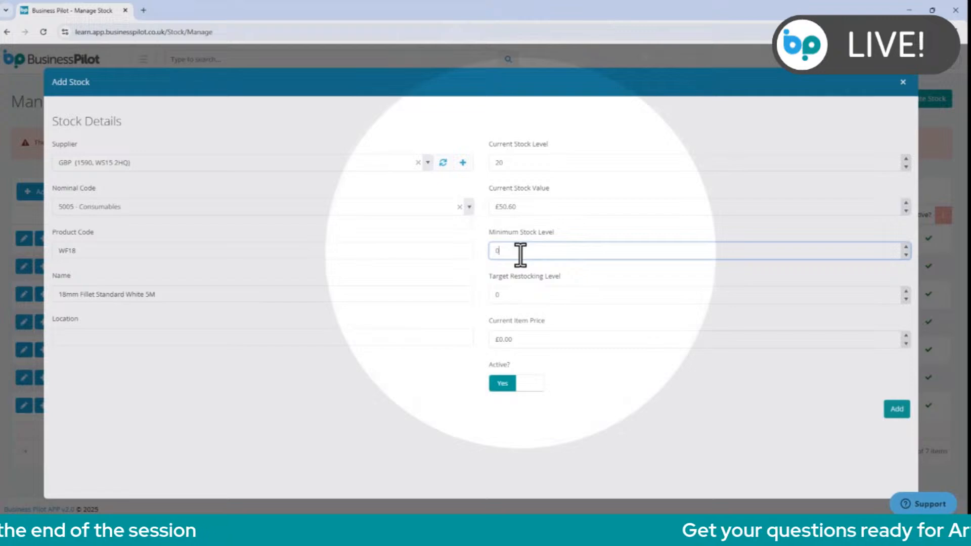
key(BackSpace)
text(3)
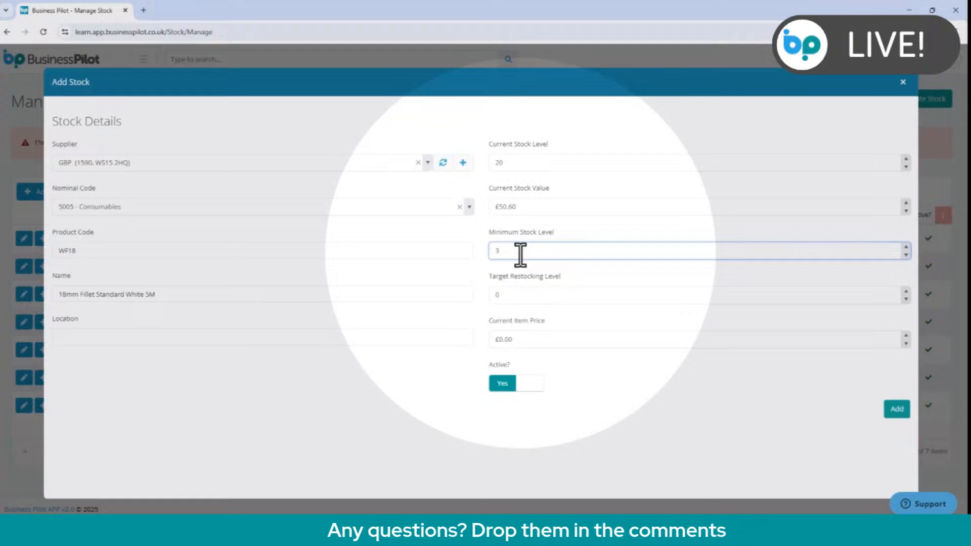
click(518, 295)
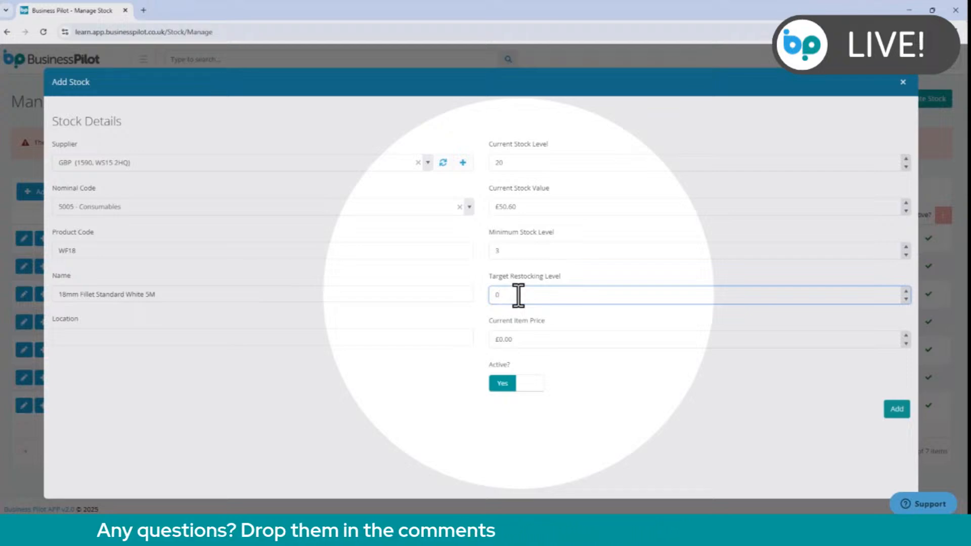
key(BackSpace)
text(10)
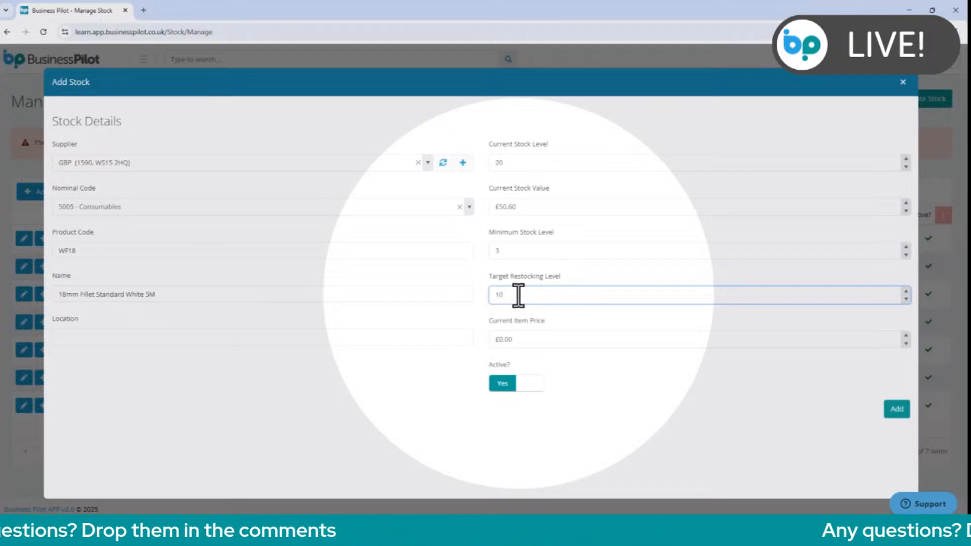
Set the item's current item price to £2.53.
click(536, 340)
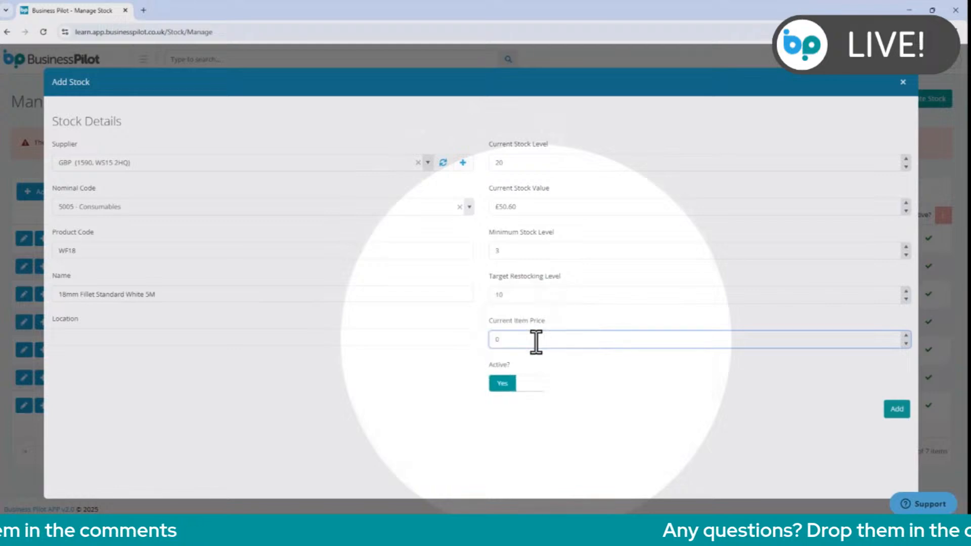
drag(536, 340, 425, 340)
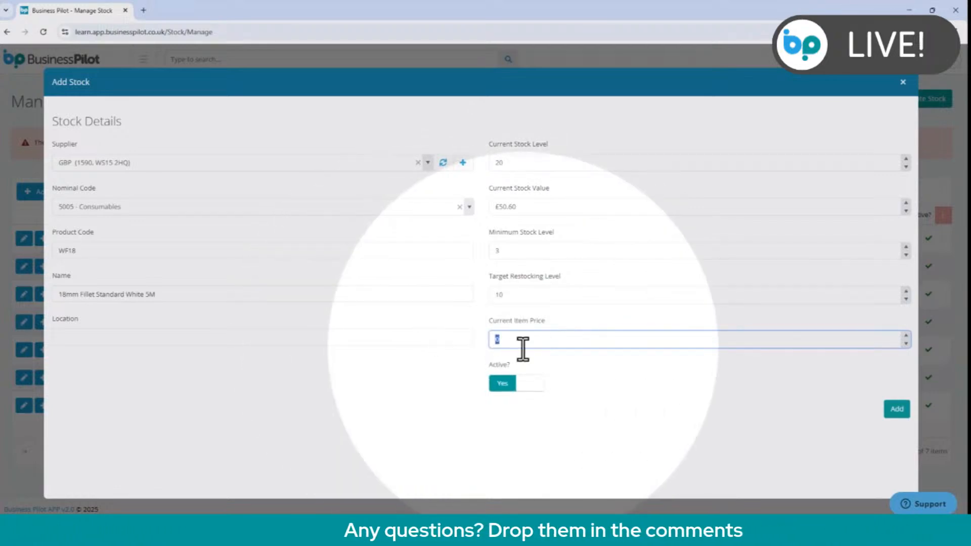
text(2.53)
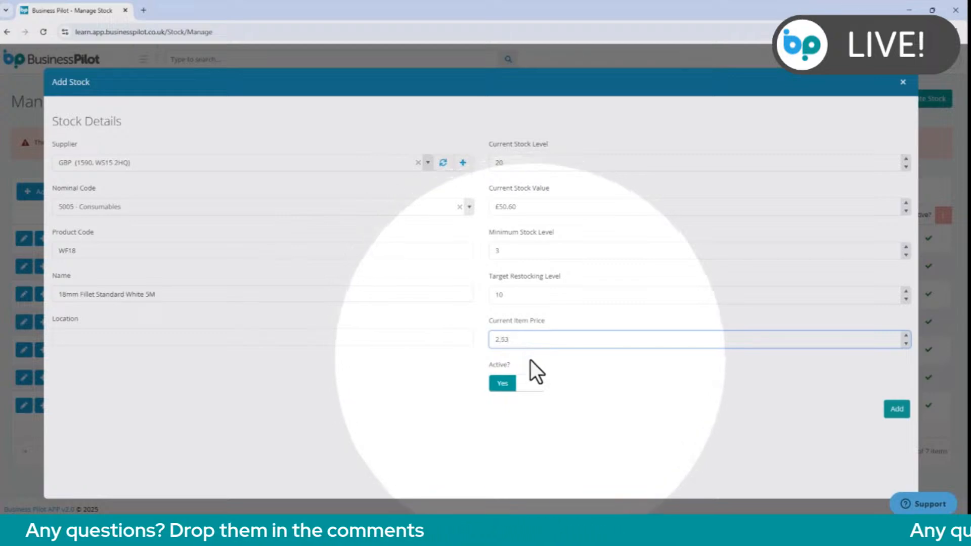
click(535, 367)
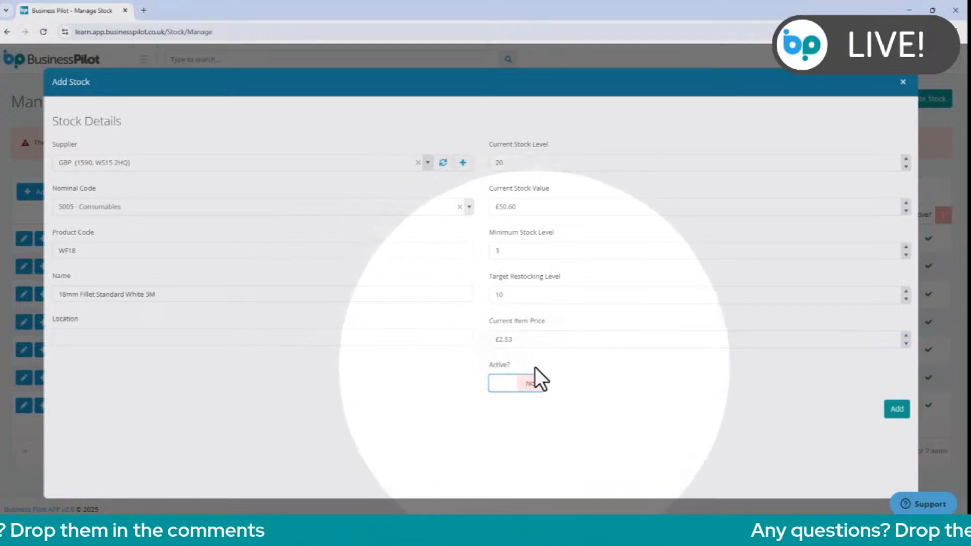
click(533, 381)
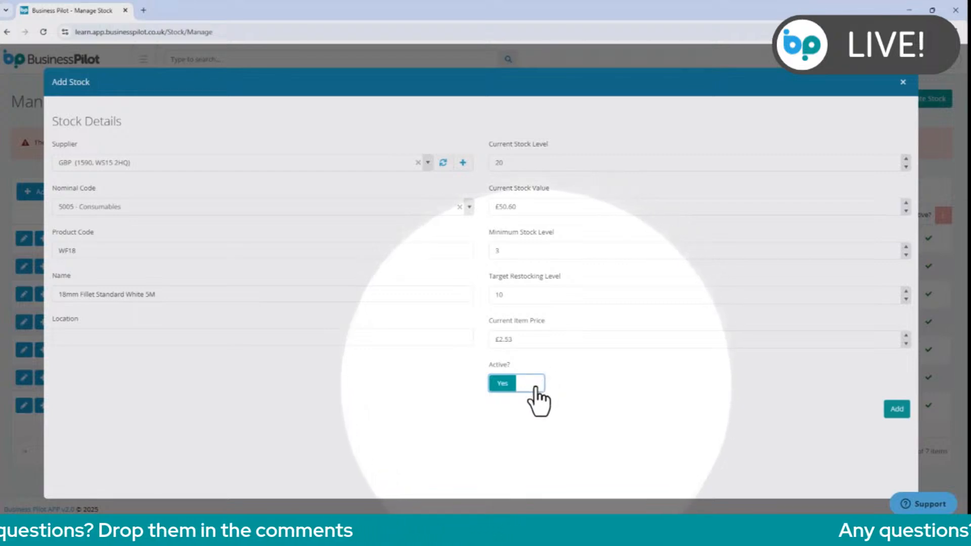
click(536, 390)
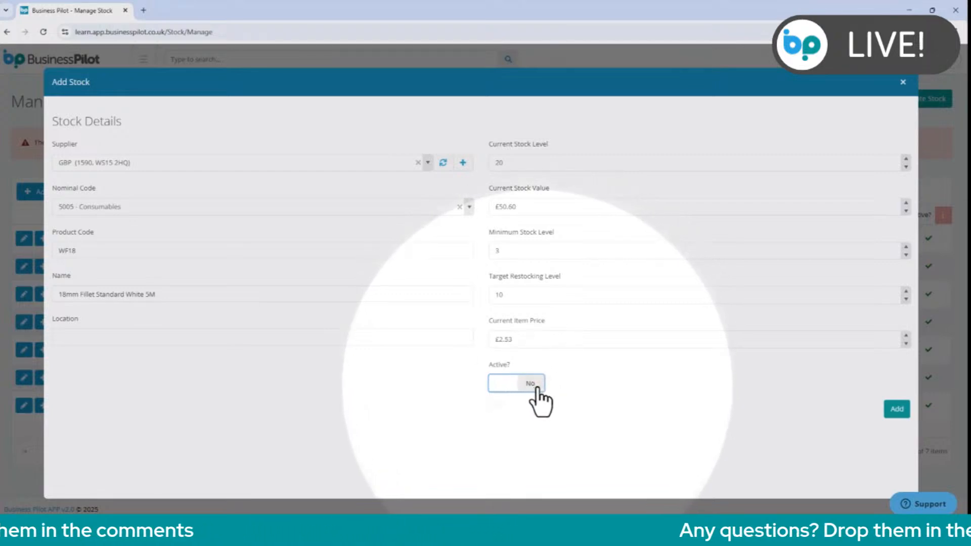
click(537, 388)
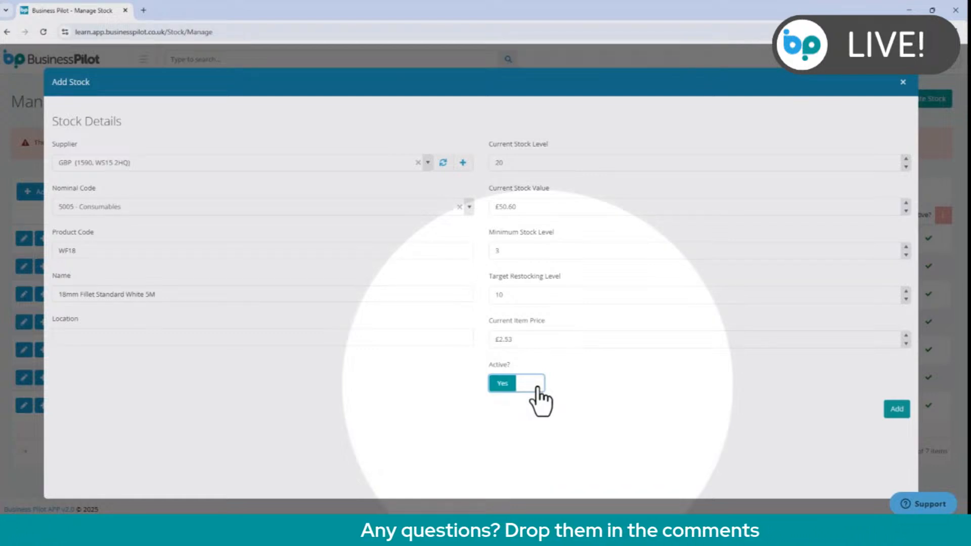
Add the completed 18mm fillet item to the stock list.
click(890, 415)
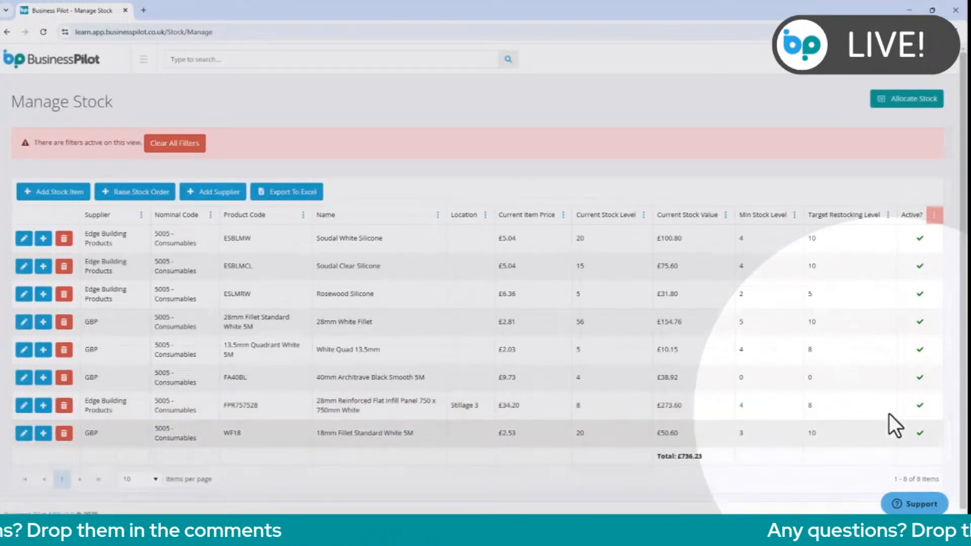
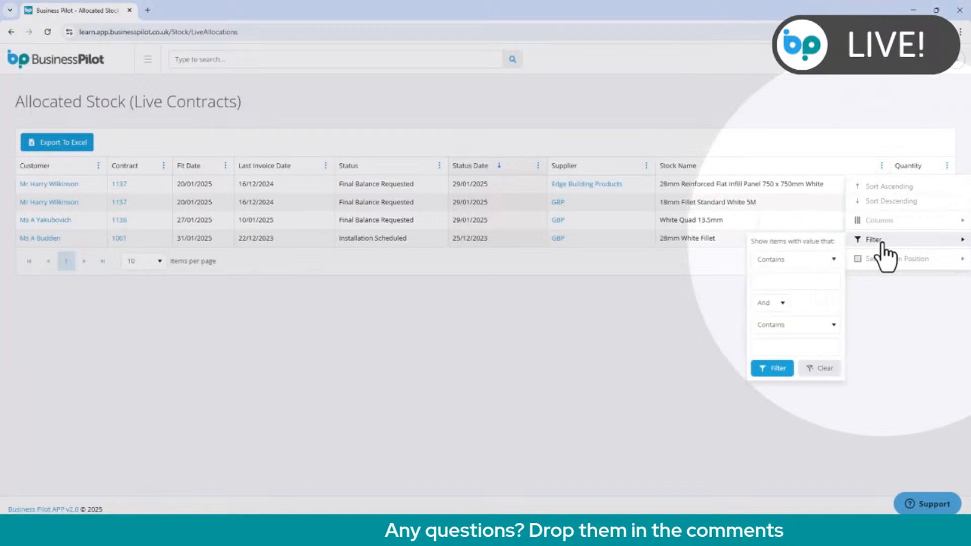
Filter the allocated stock of live contracts to stock names containing "panel", and clear all filters after viewing the match.
click(819, 279)
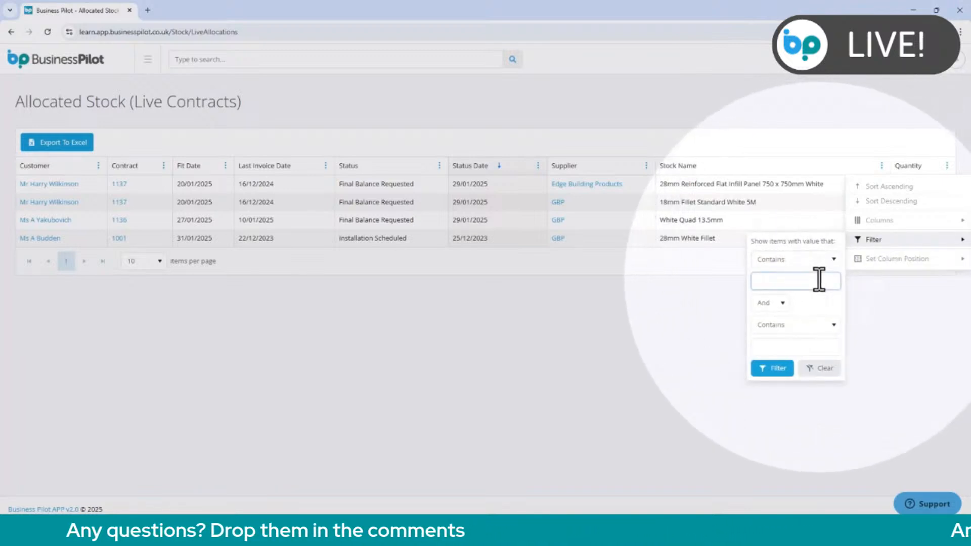
text(panel)
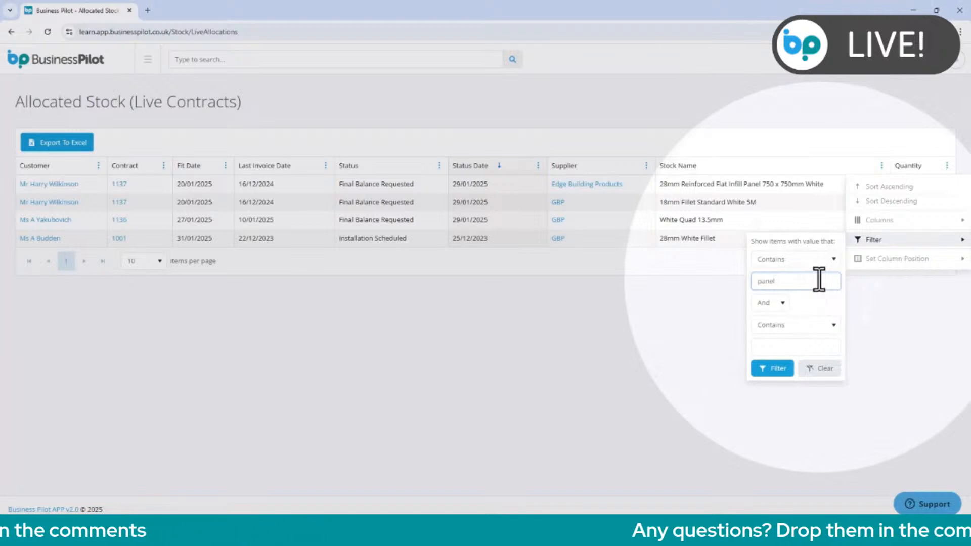
click(780, 370)
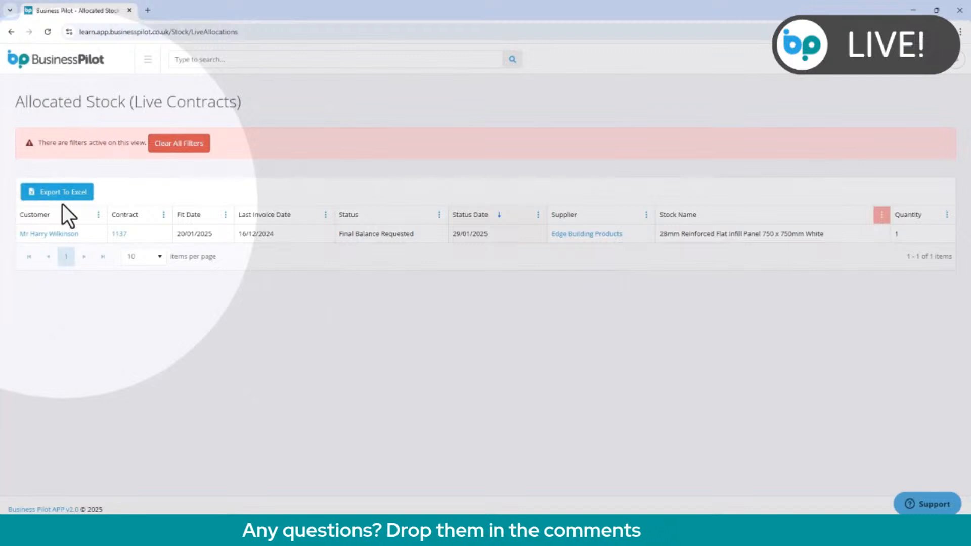
click(194, 145)
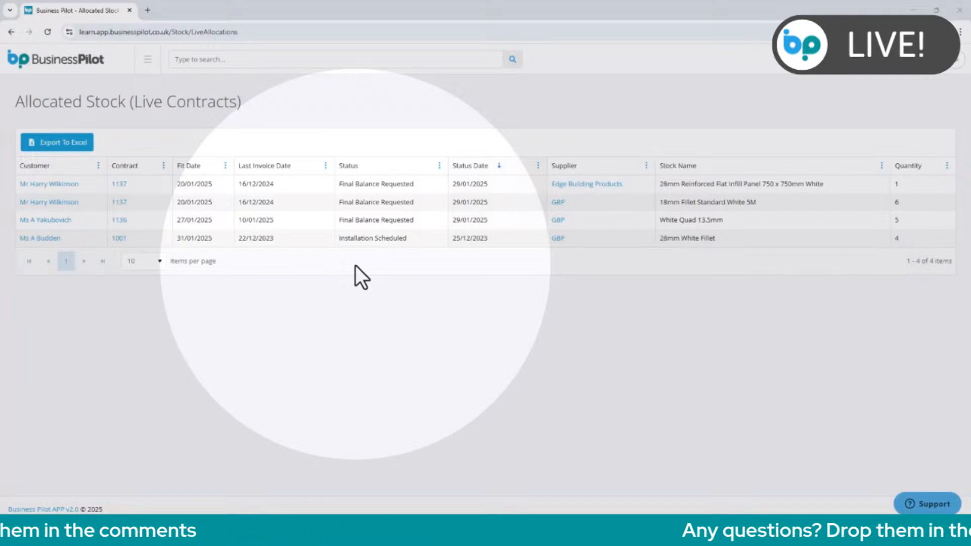
Open the stock allocation queries and save the 40mm Architrave Black Smooth 5M query with Action Again set to Yes.
click(147, 60)
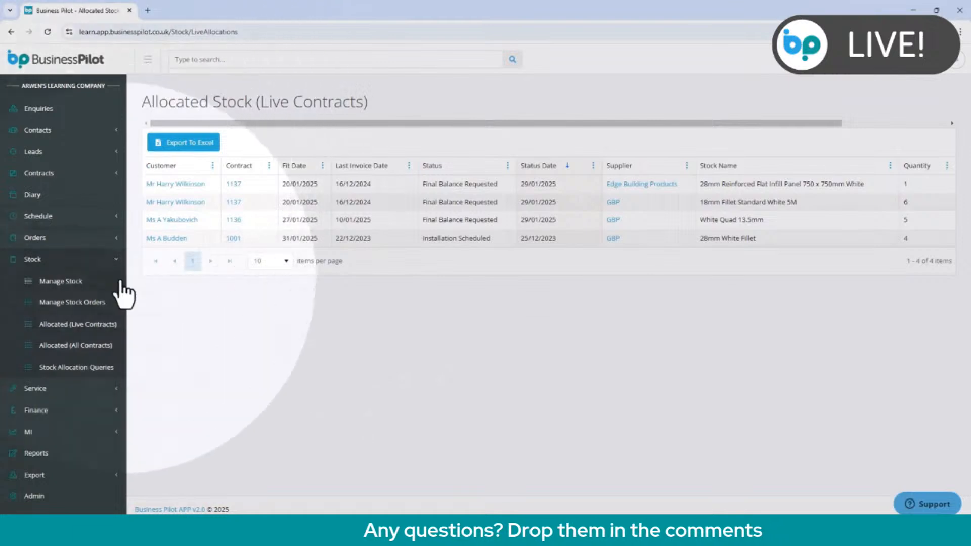
click(109, 372)
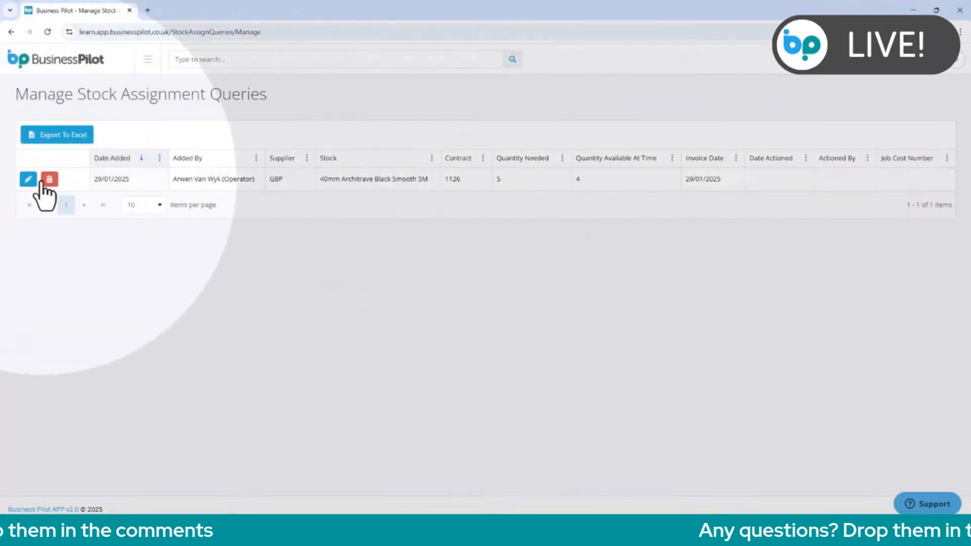
click(28, 180)
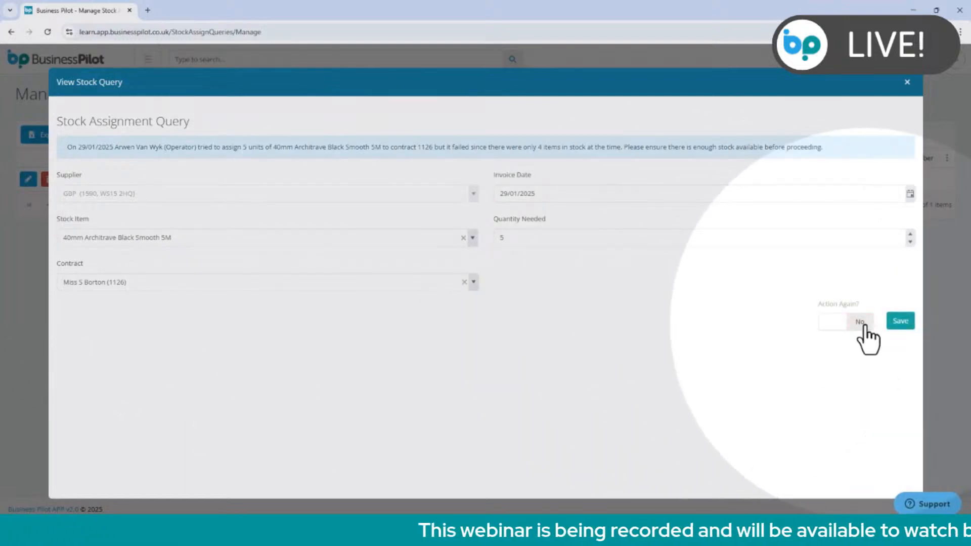
click(862, 324)
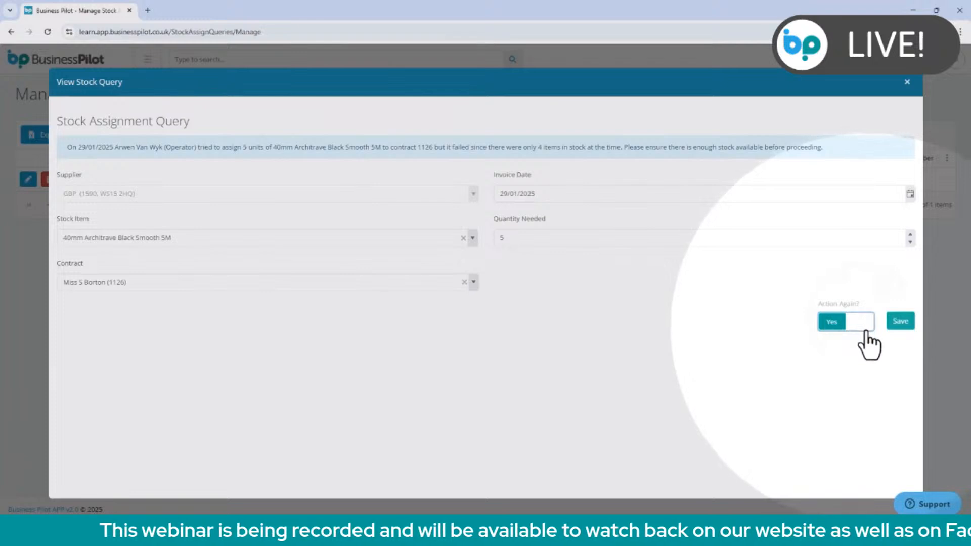
click(901, 324)
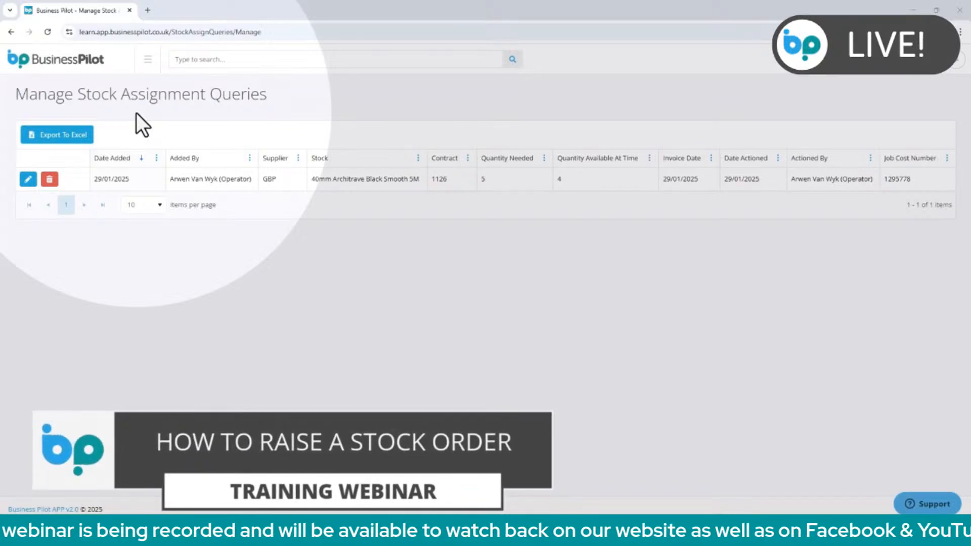
Open the Manage Stock list, view the restock form for White Quad 13.5mm, and close it without ordering.
click(149, 61)
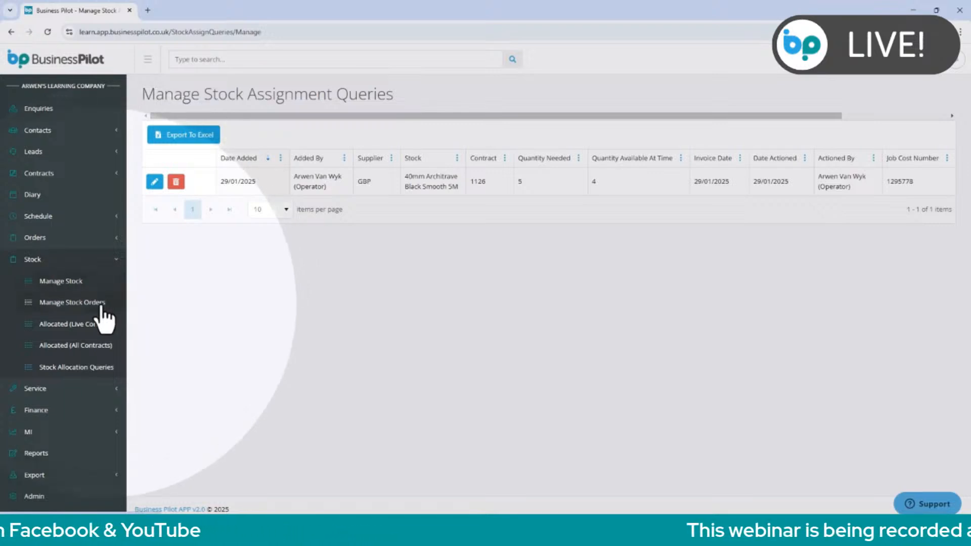
click(99, 285)
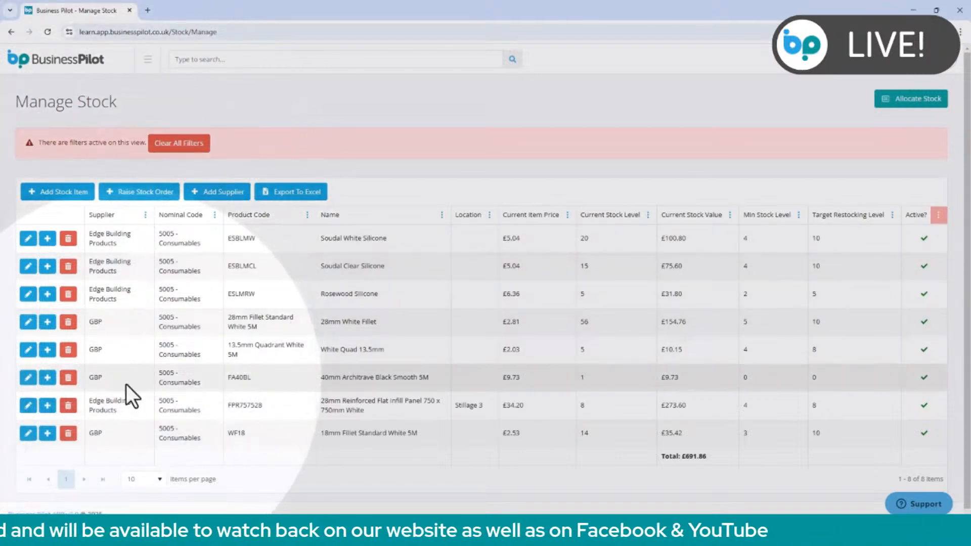
click(45, 353)
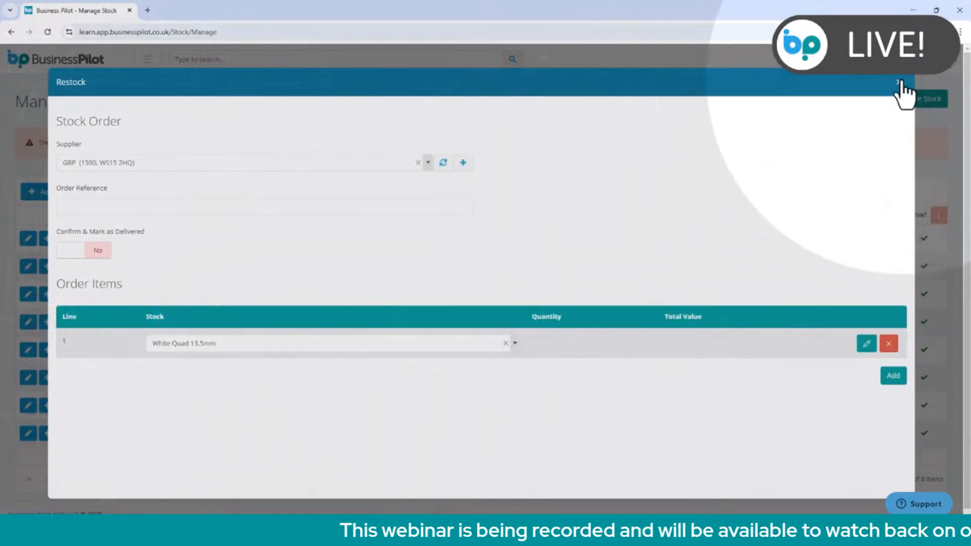
click(899, 82)
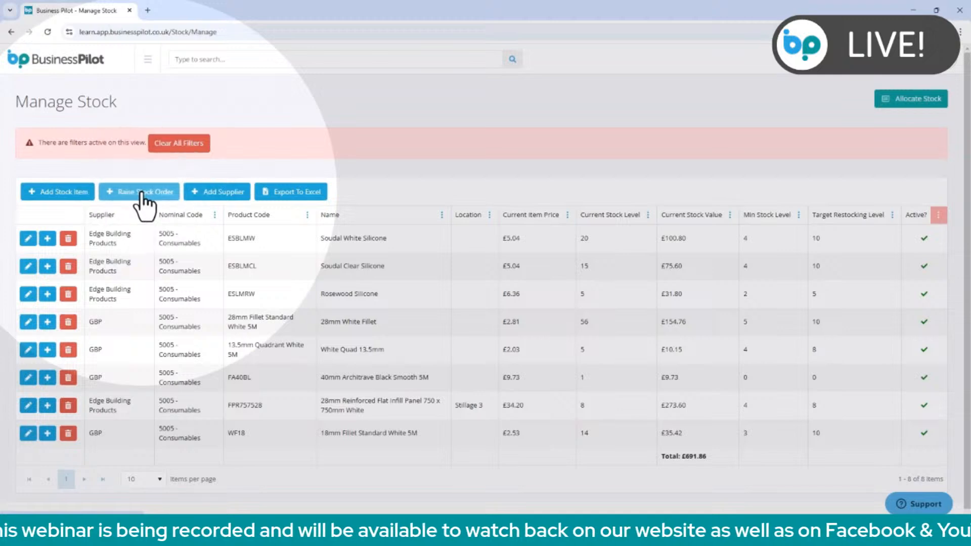
Start a new stock order with Edge Building Products as the supplier and enter the order reference.
click(144, 197)
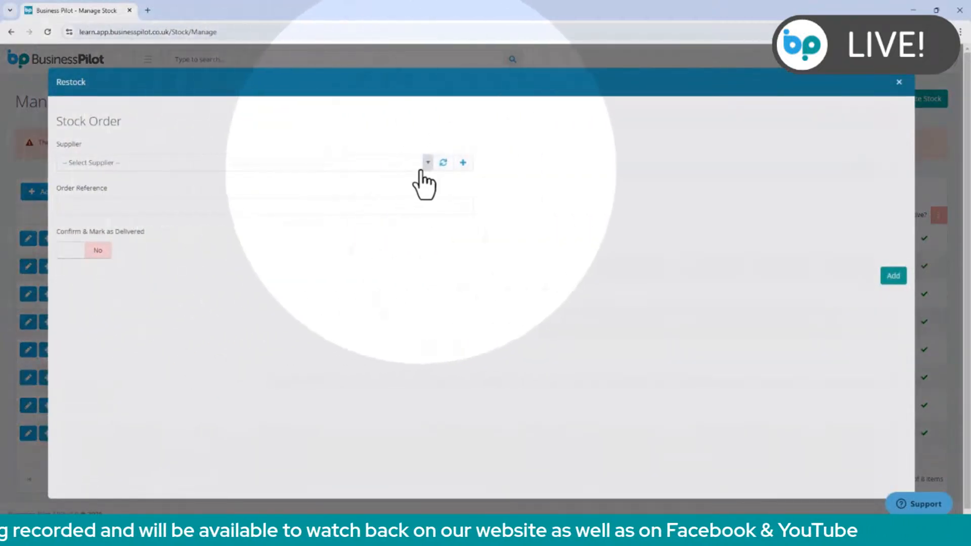
click(426, 162)
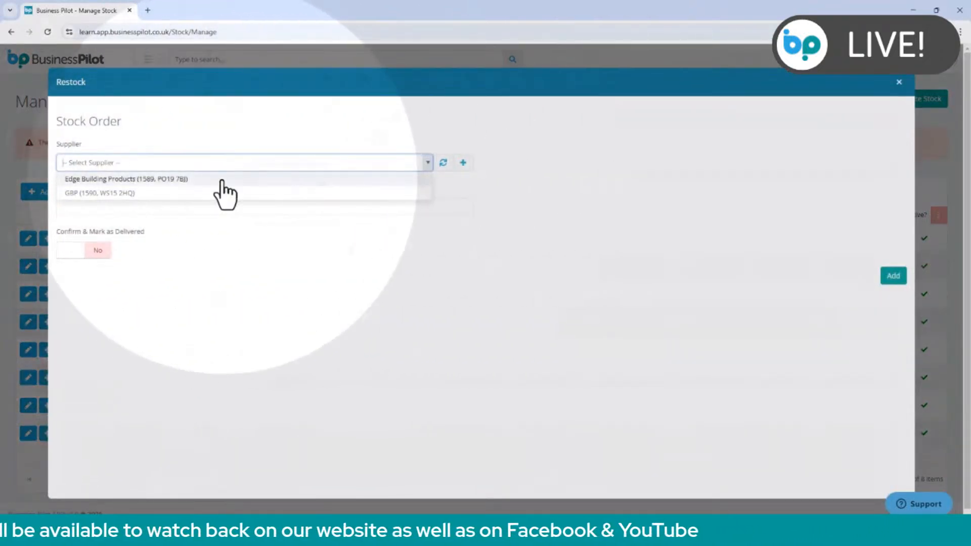
click(222, 179)
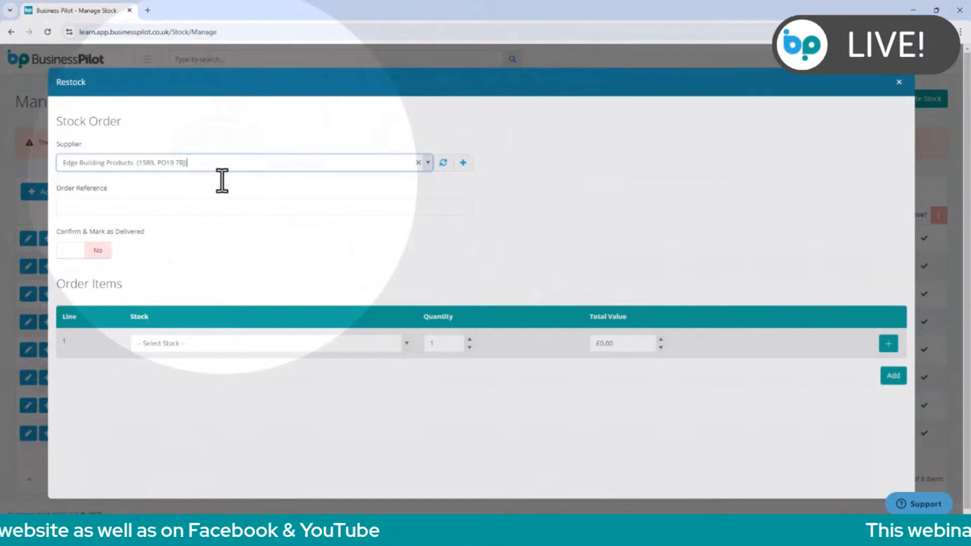
click(404, 343)
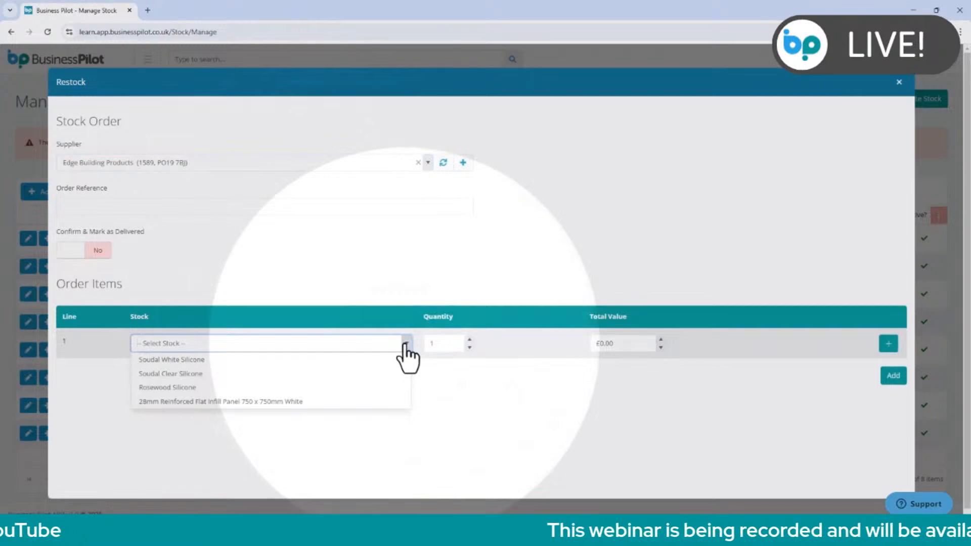
click(405, 345)
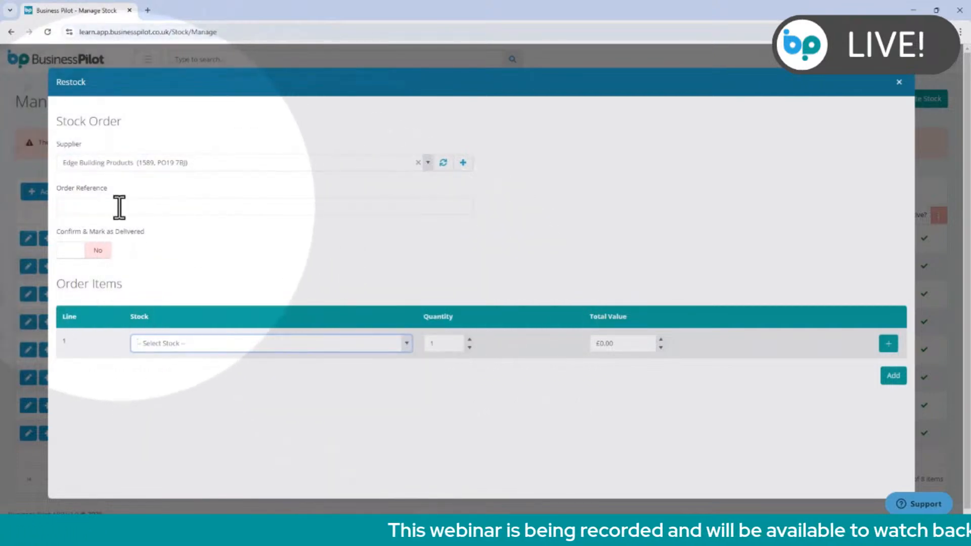
click(119, 207)
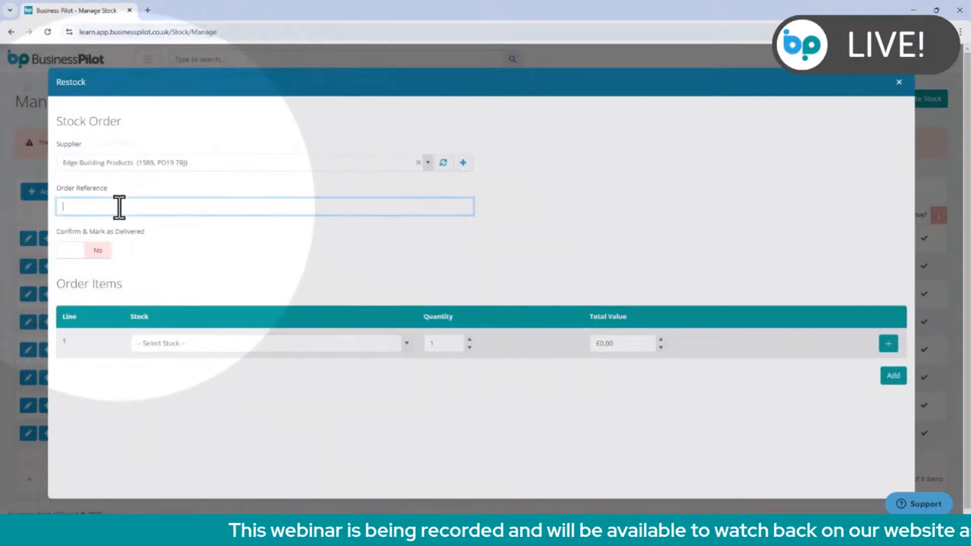
text(ST003)
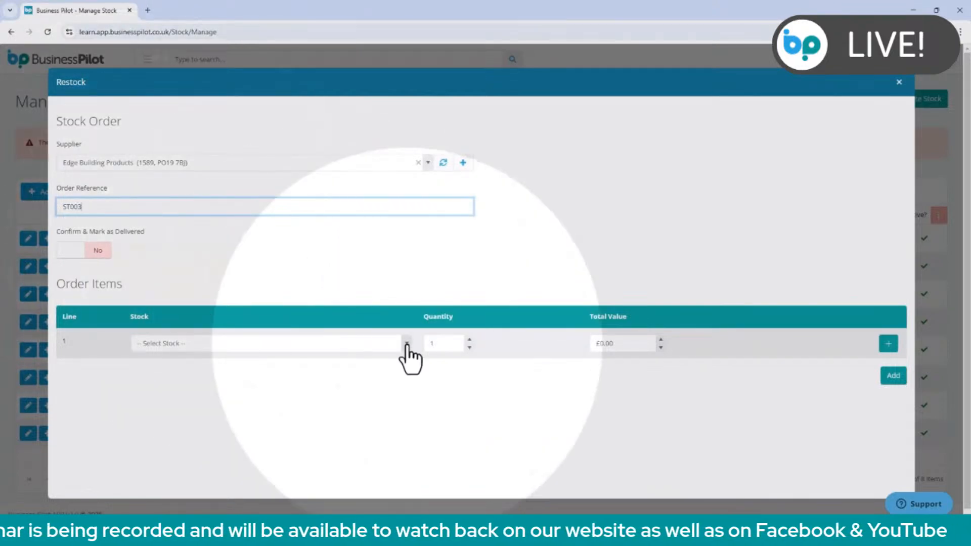
Add Soudal White Silicone as the first order line with a quantity of 20 and a total value of £100.80.
click(407, 344)
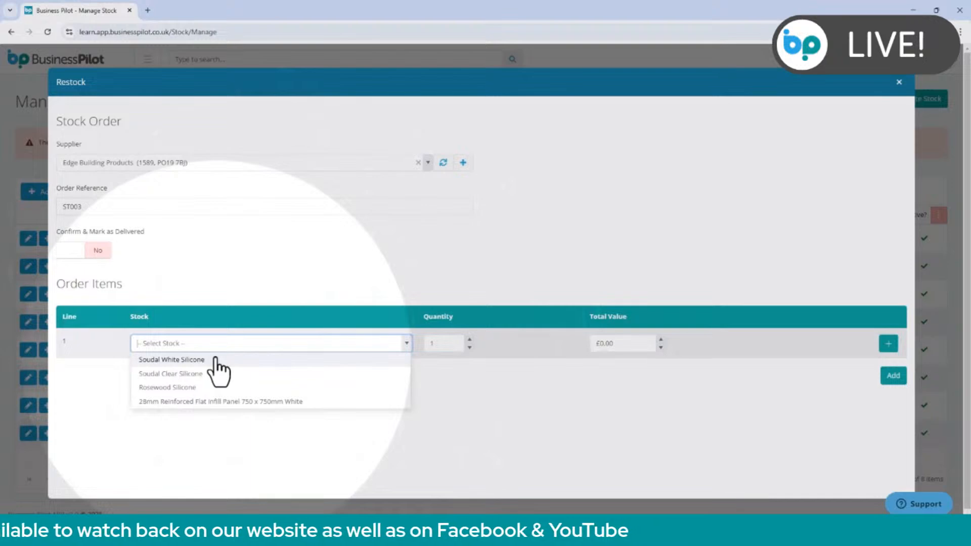
click(219, 360)
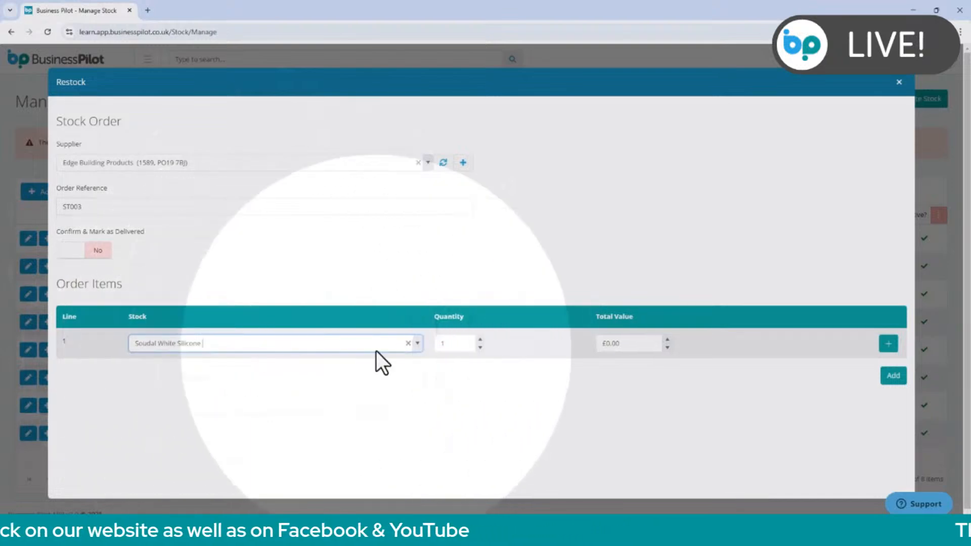
click(461, 346)
drag(461, 345, 396, 342)
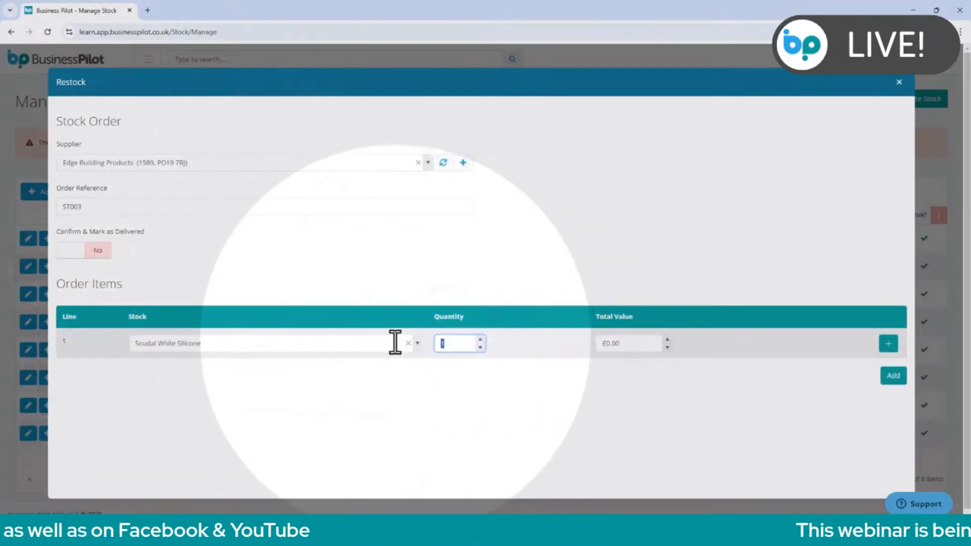
text(20)
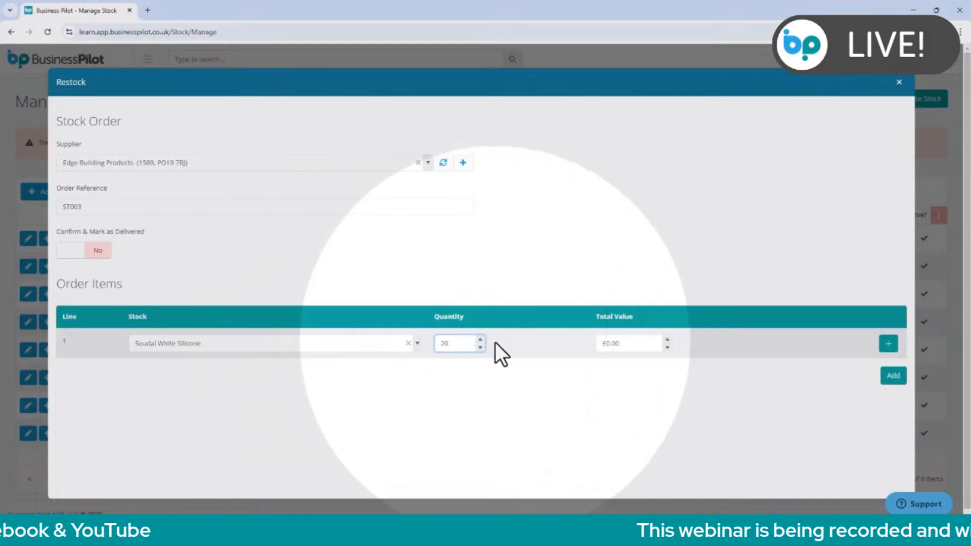
click(510, 343)
click(628, 346)
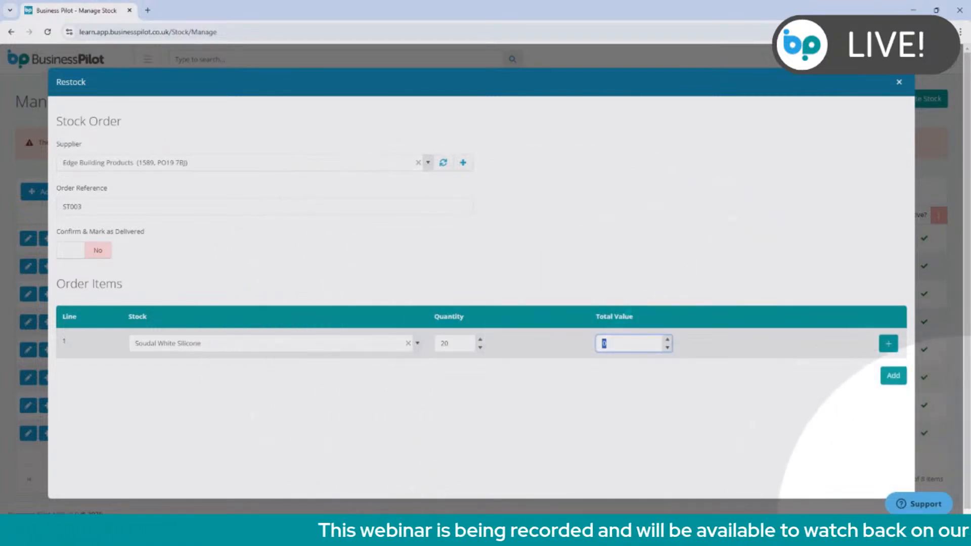
text(100)
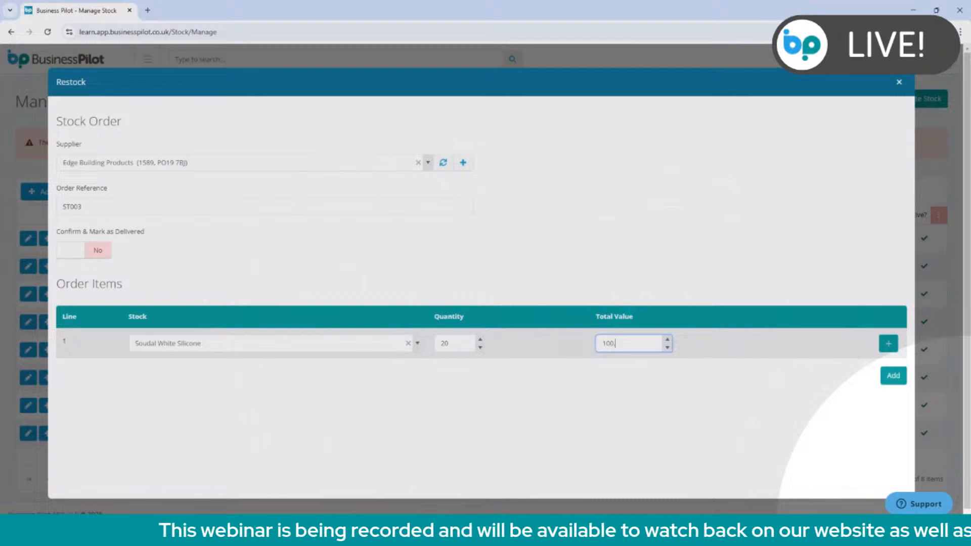
text(.80)
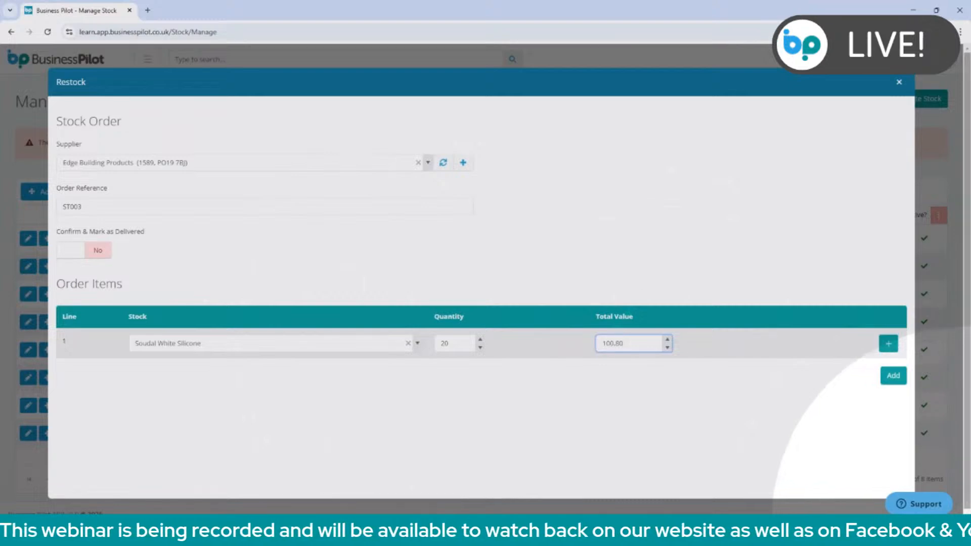
click(889, 344)
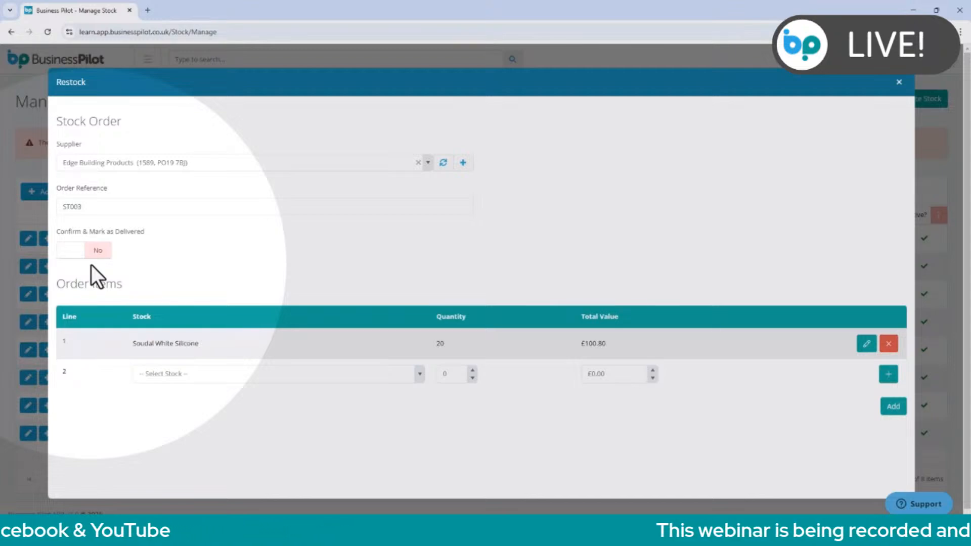
Submit the stock order with Confirm & Mark as Delivered left at No.
click(103, 254)
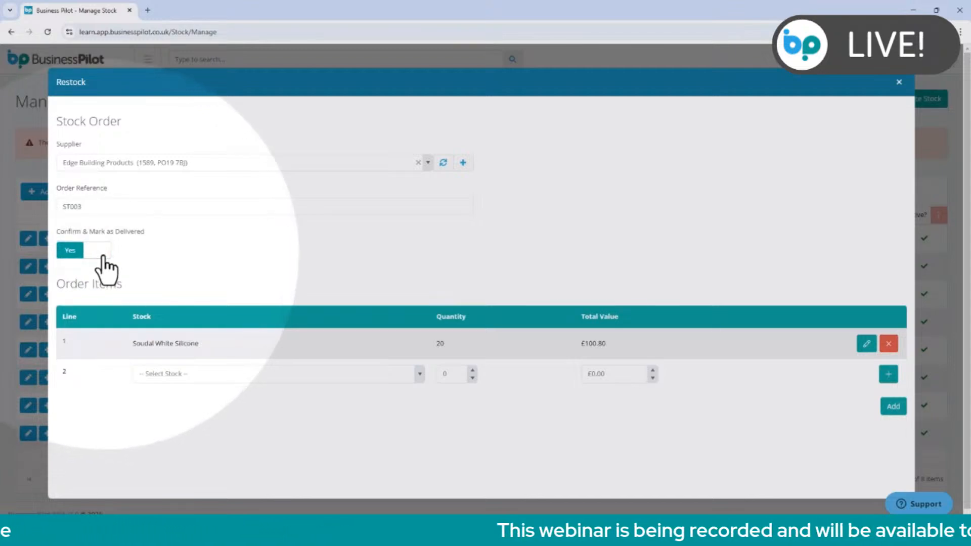
click(103, 253)
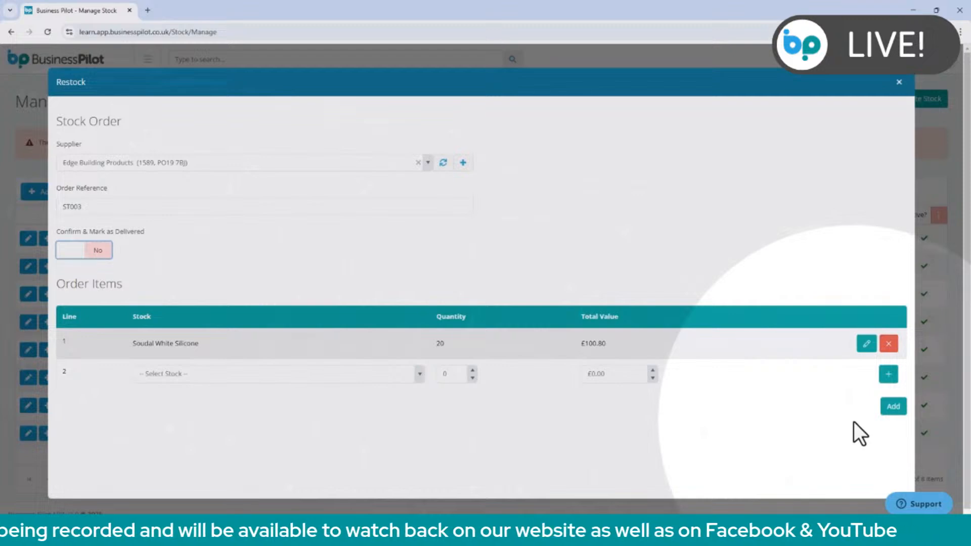
click(890, 416)
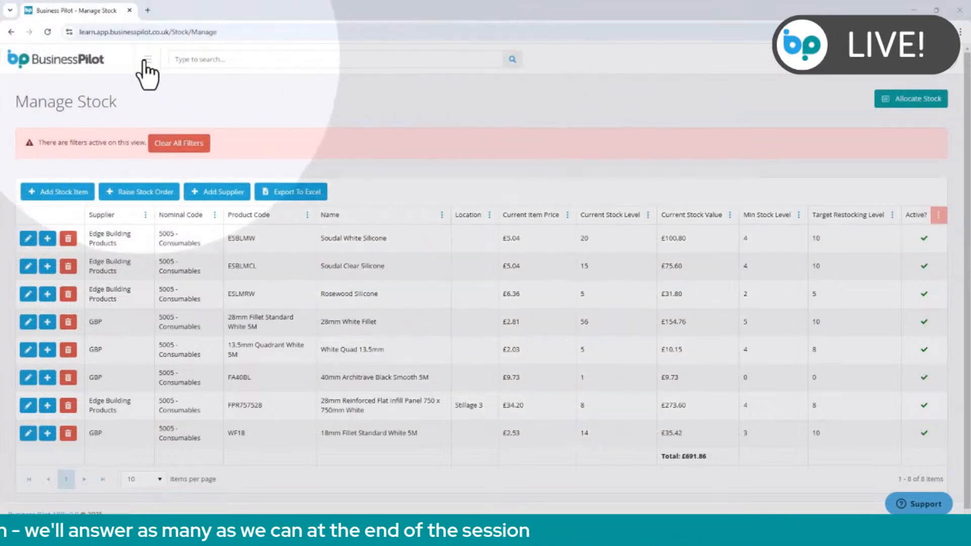
Open the stock orders list, view the details of the new Edge Building Products order, and close them.
click(145, 60)
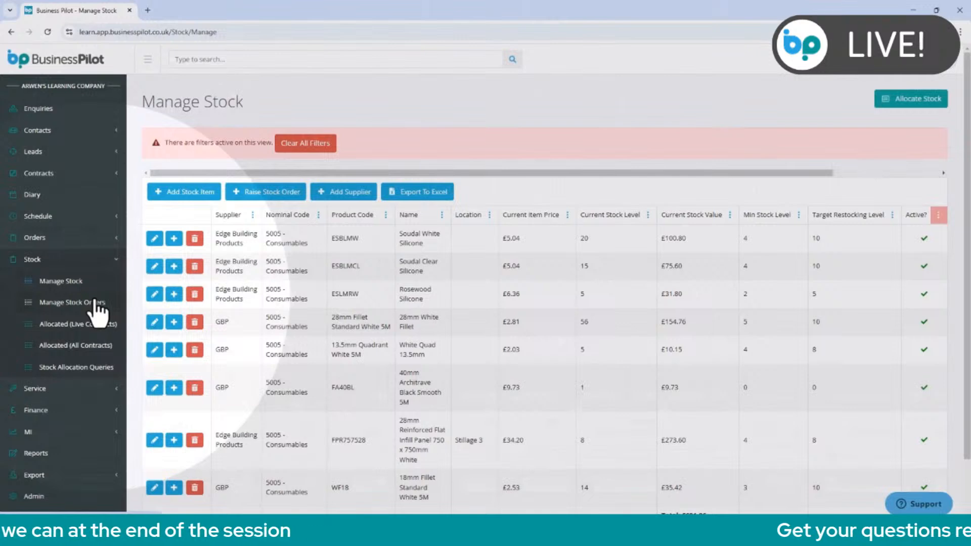
click(96, 302)
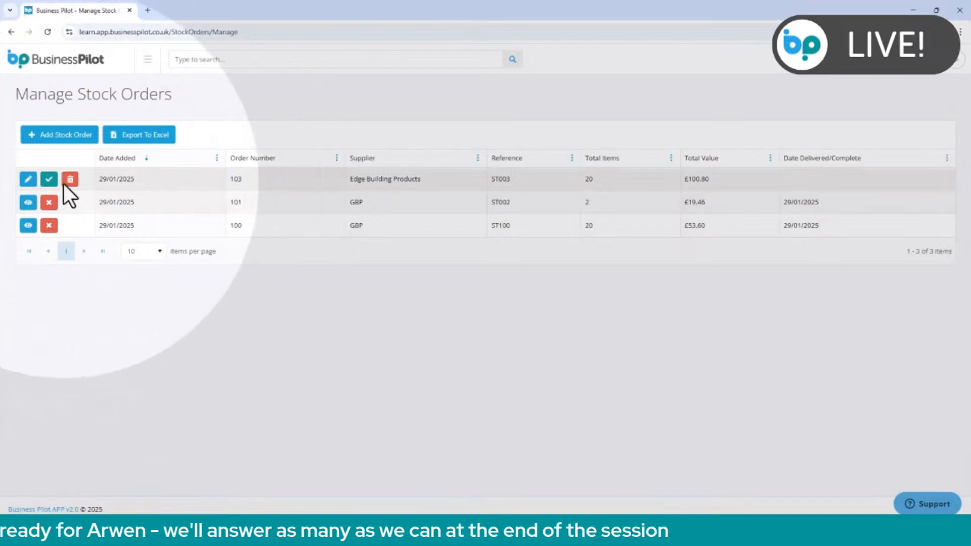
click(28, 180)
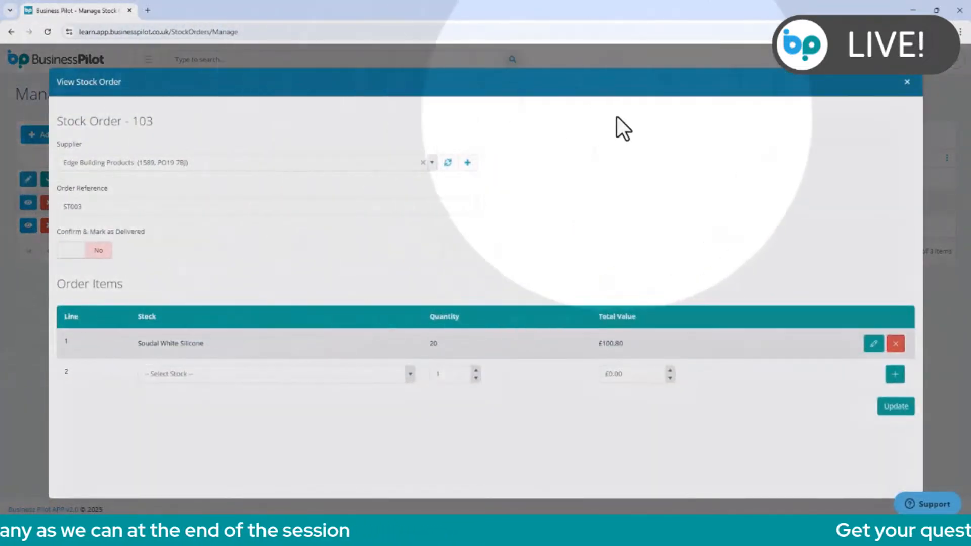
click(907, 83)
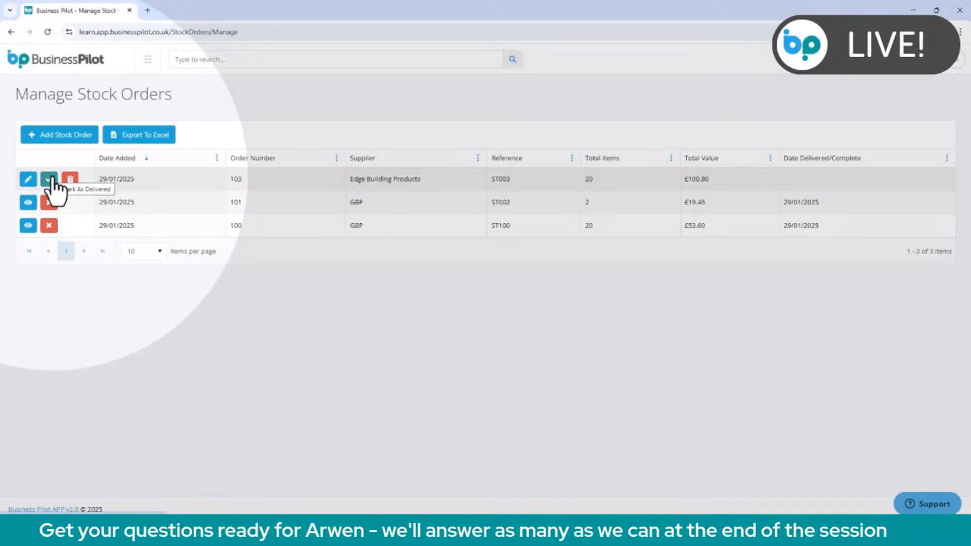
Mark the Edge Building Products order as delivered, putting its items in stock, and reopen the Manage Stock list.
click(49, 180)
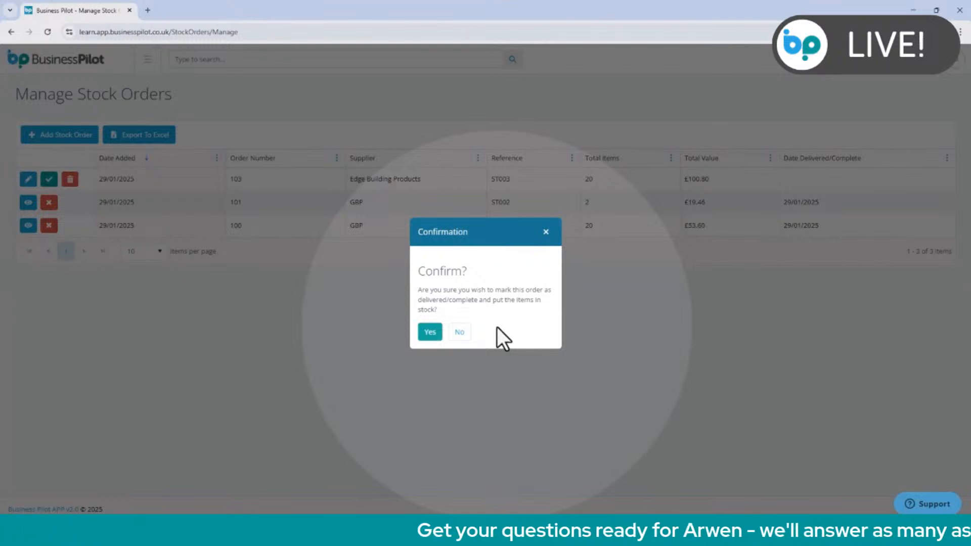
click(437, 333)
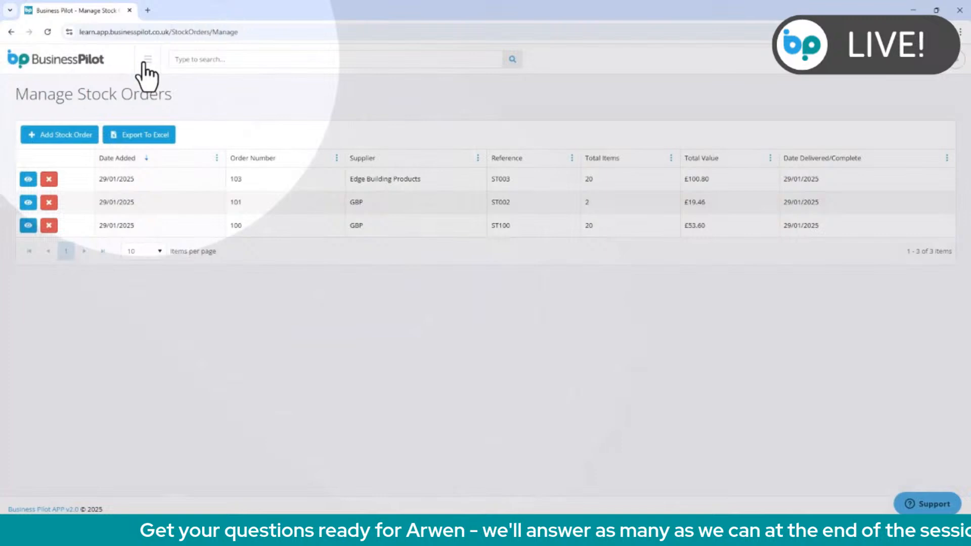
click(147, 60)
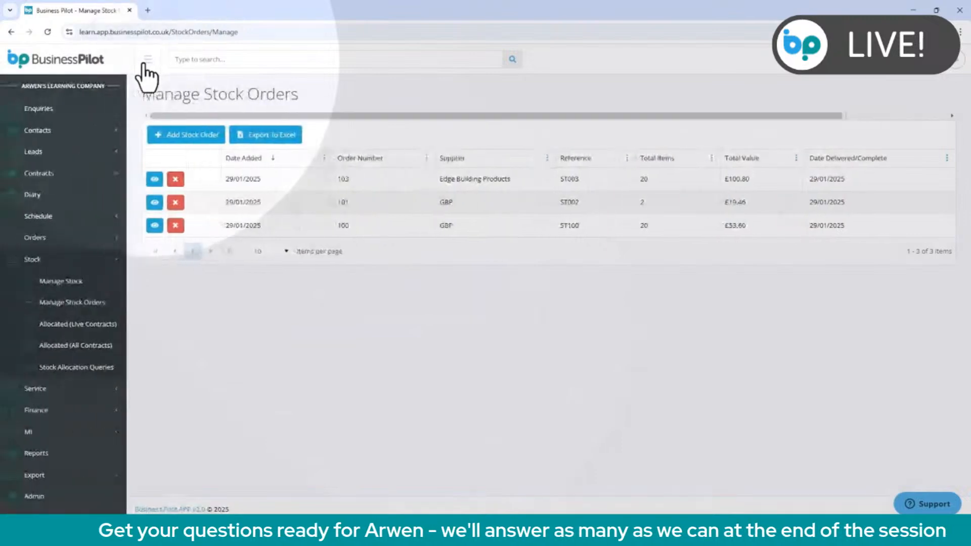
click(101, 282)
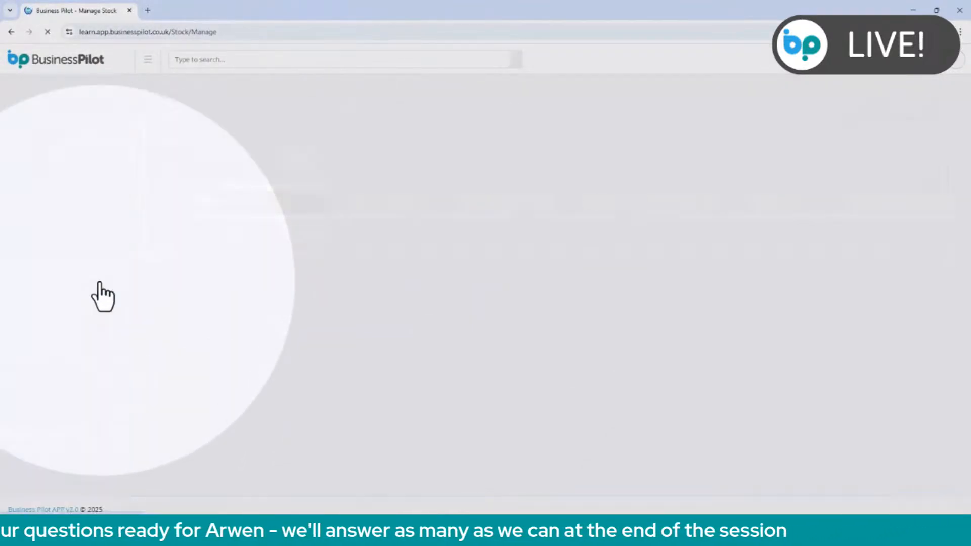
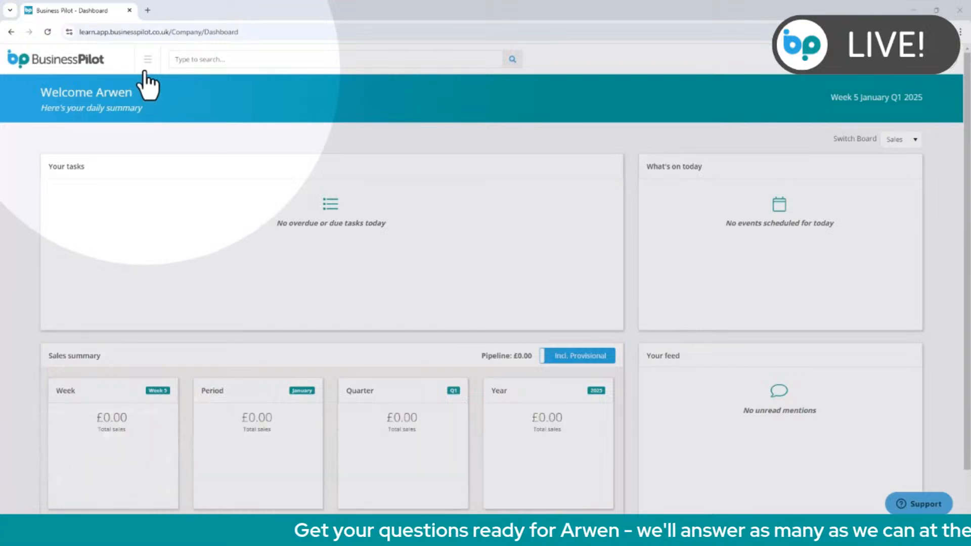
Open the list of stock allocated across all contracts.
click(146, 71)
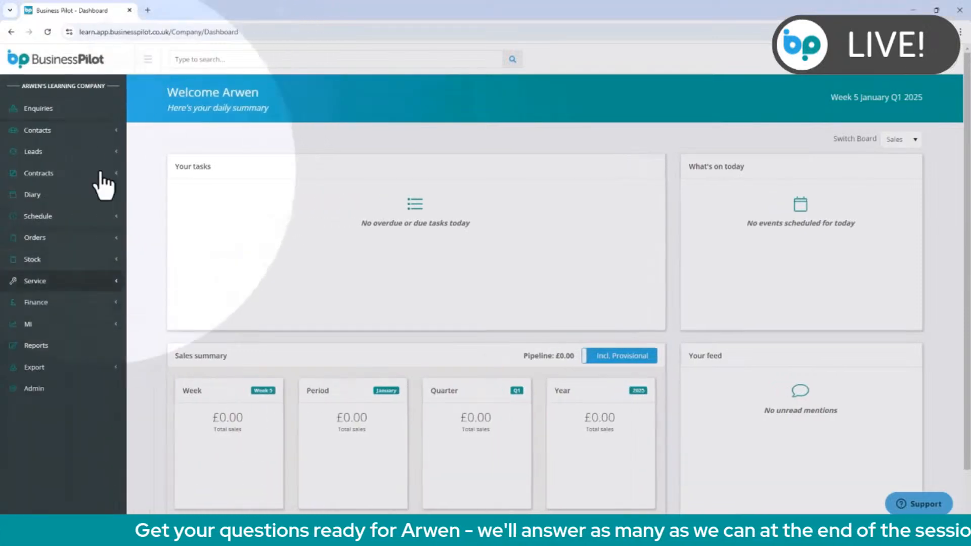
click(60, 263)
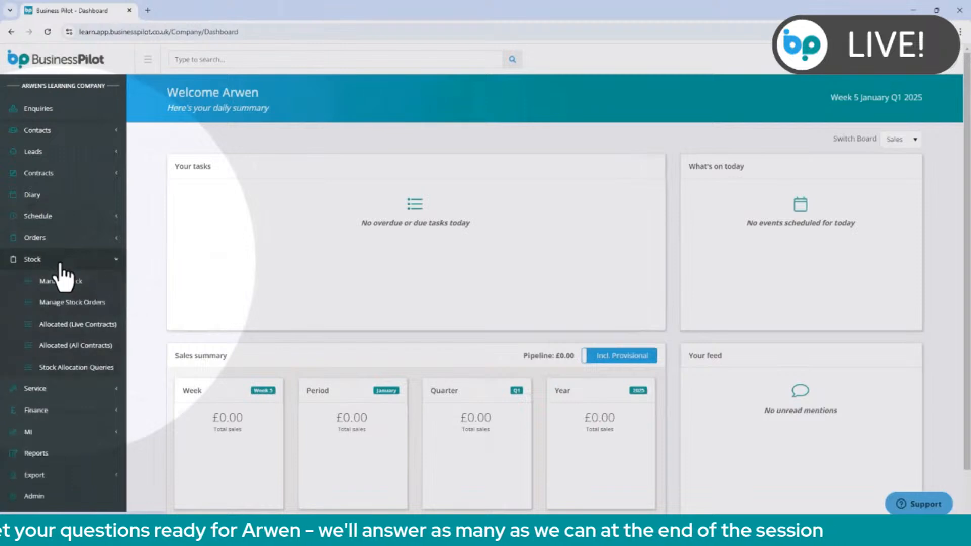
click(47, 346)
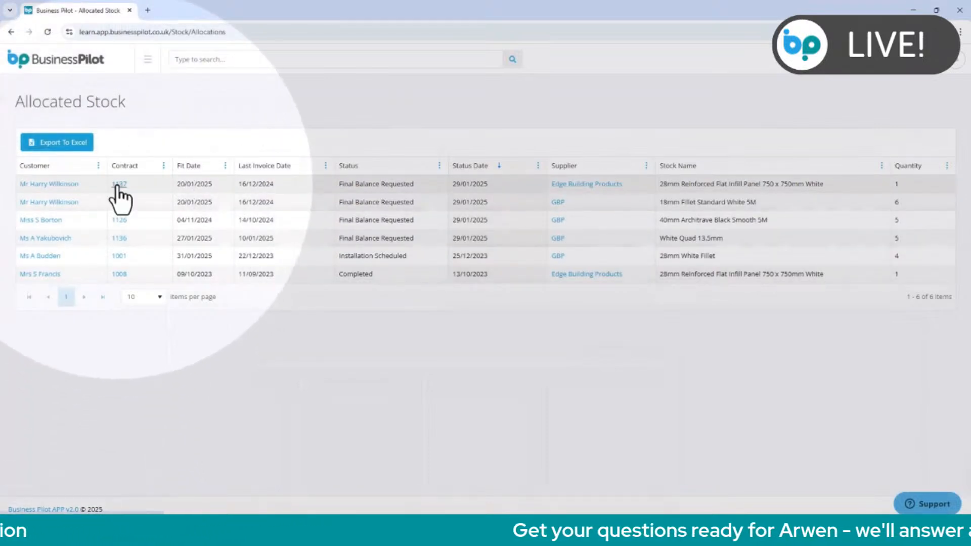
Open the contract of the first allocation, for the 28mm Reinforced Flat Infill Panel, and view its job costs under Finance.
click(119, 184)
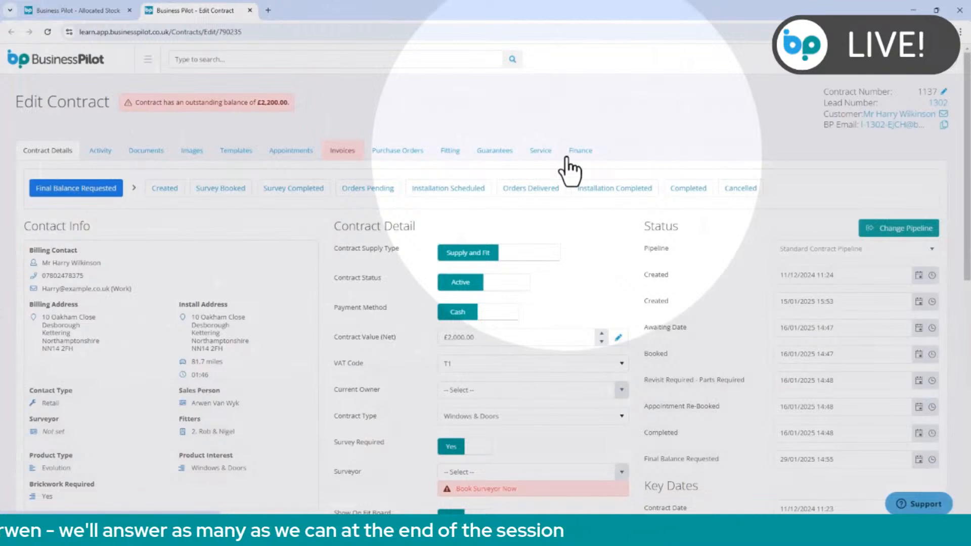
click(569, 167)
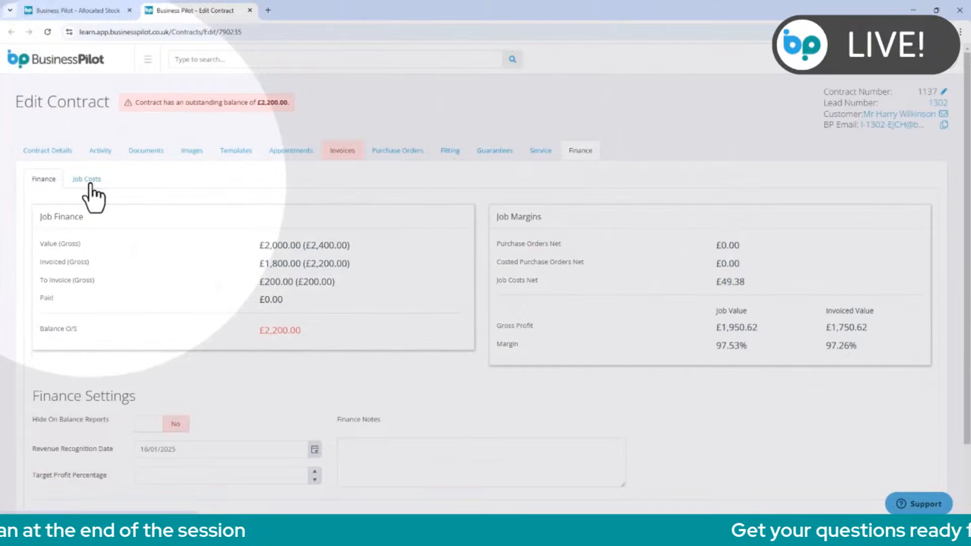
click(87, 180)
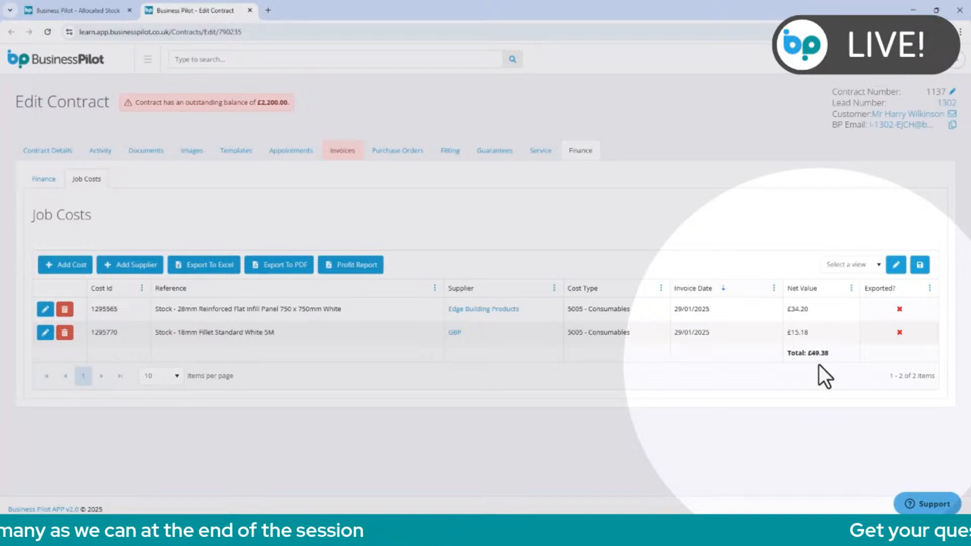
Open the Reports page and look through the available reports.
click(147, 67)
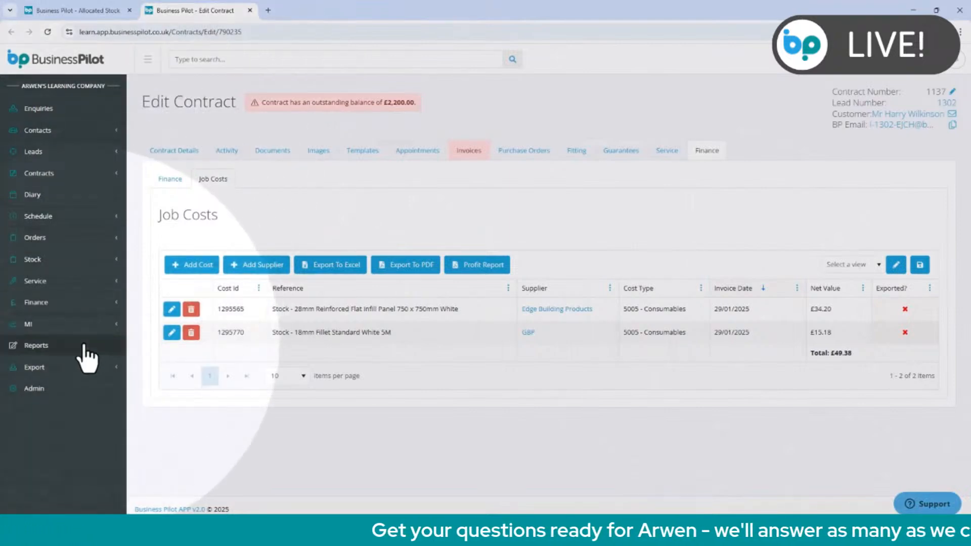
click(84, 346)
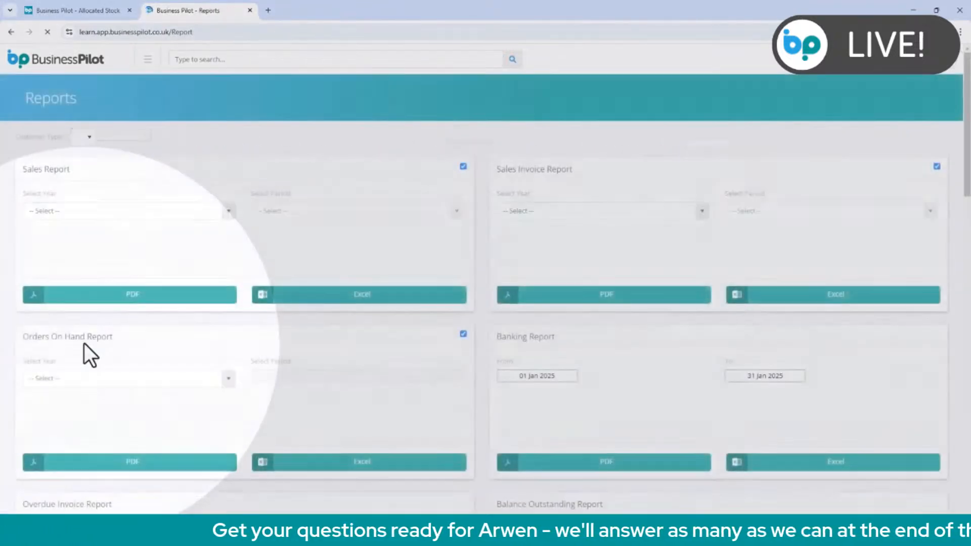
scroll(671, 371, down, 15)
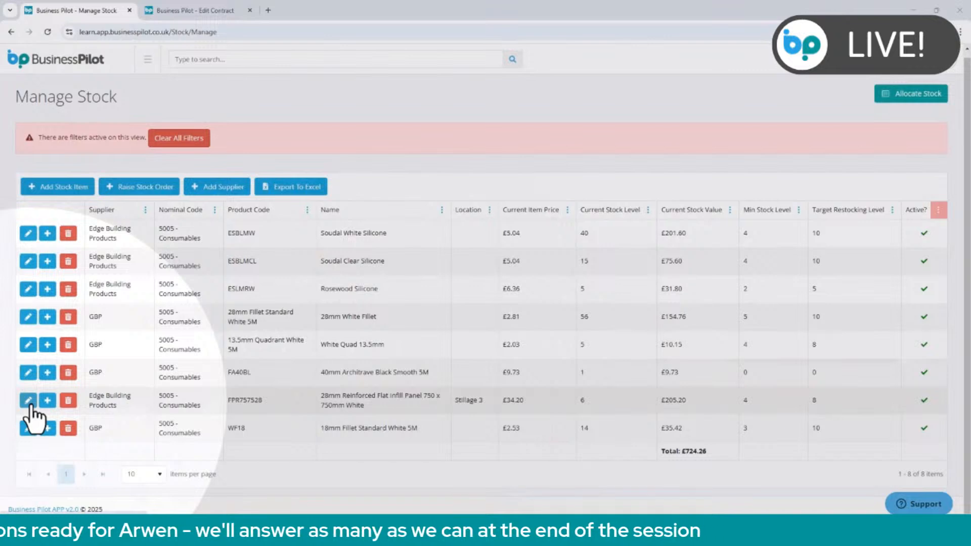
Open the individual stock items of the 28mm Reinforced Flat Infill Panel 750 x 750mm White and clear the filters on them.
click(28, 400)
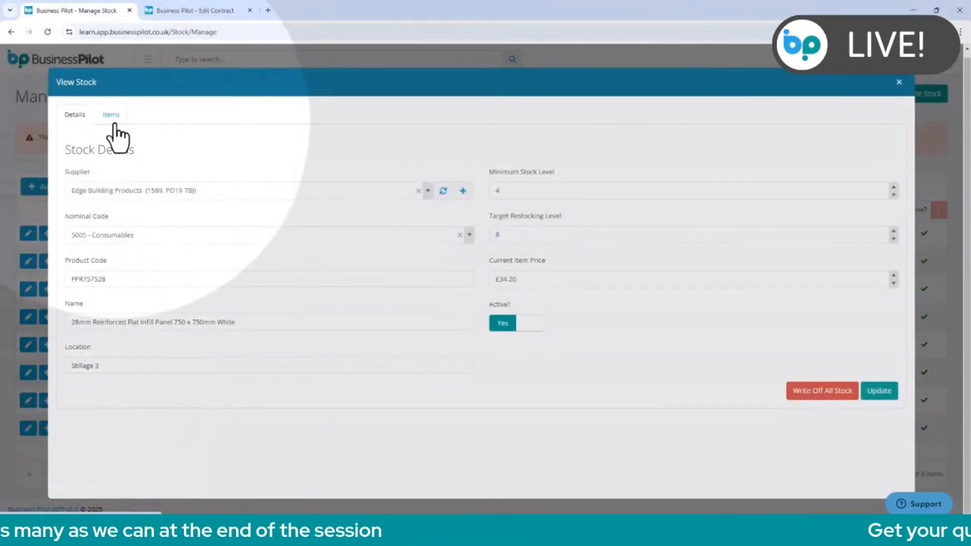
click(114, 122)
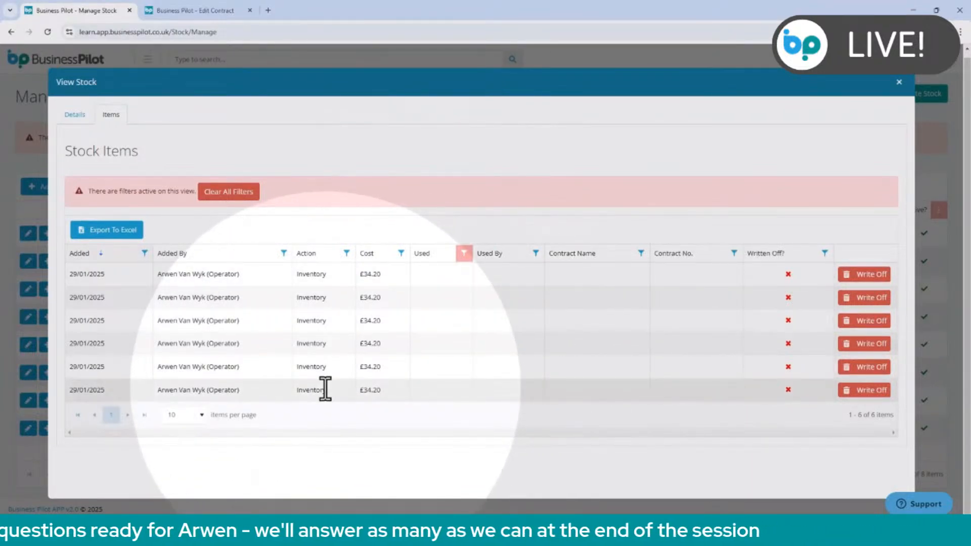
click(242, 197)
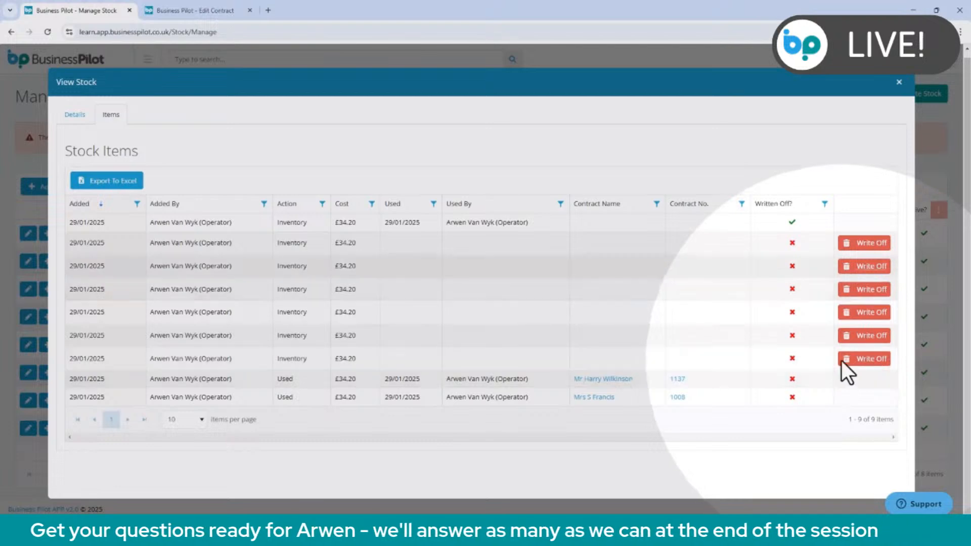
Write off the first available item of the infill panel stock, confirm it, and close the stock record.
click(857, 244)
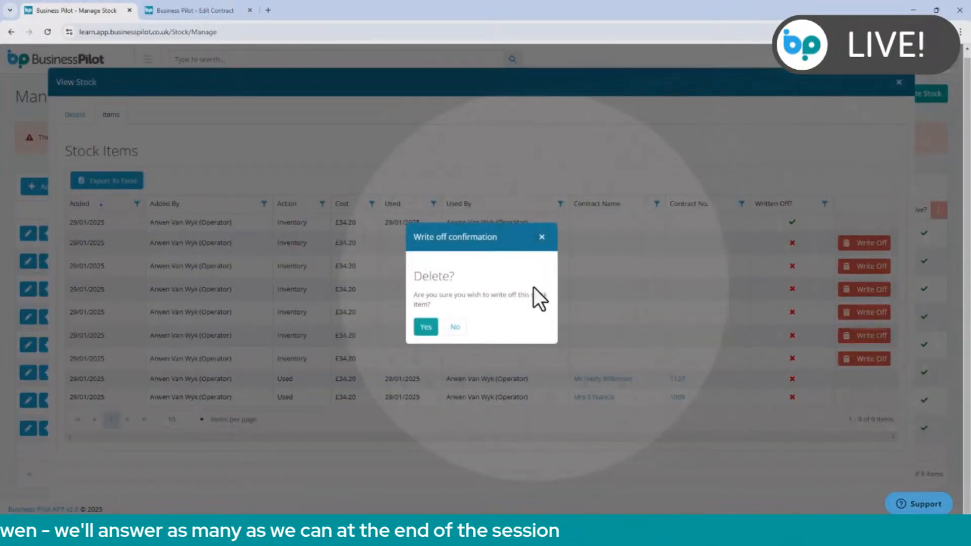
click(424, 327)
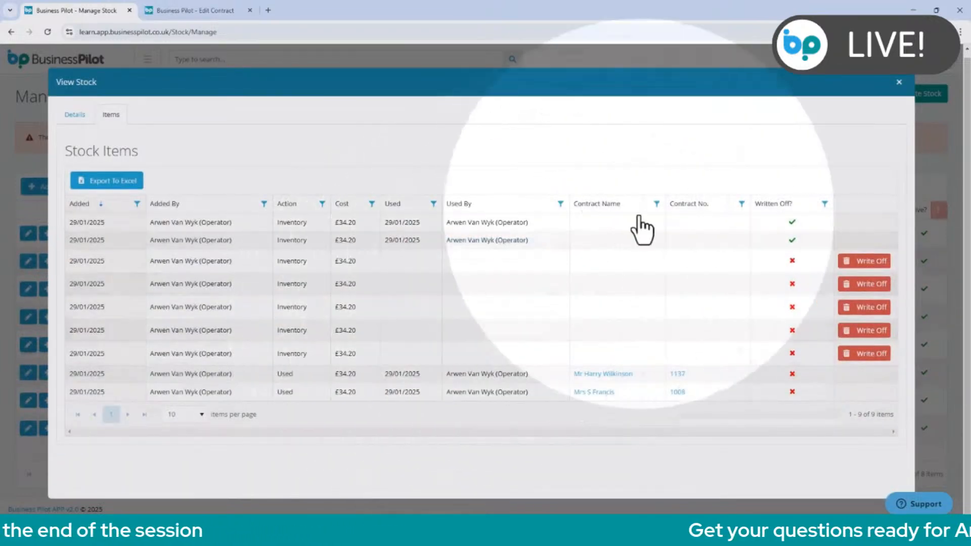
click(899, 82)
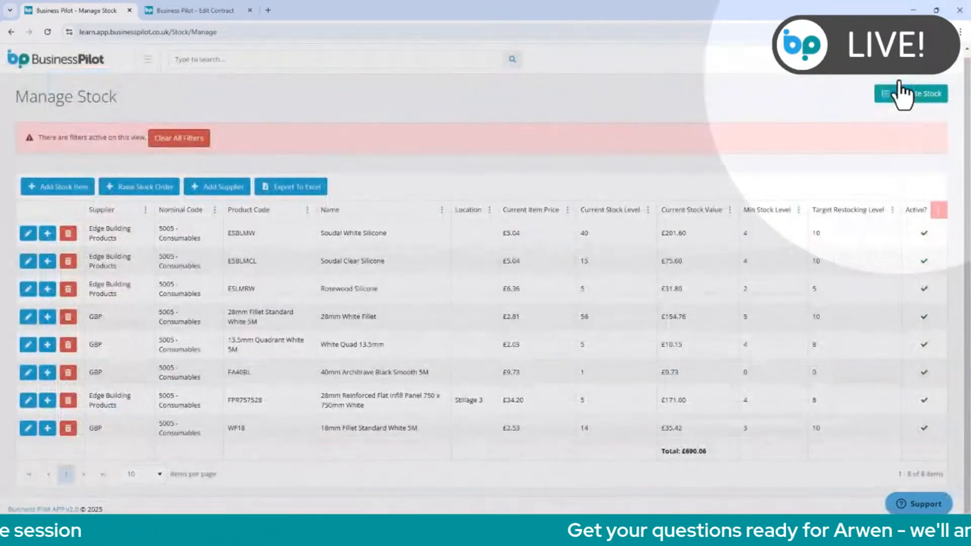